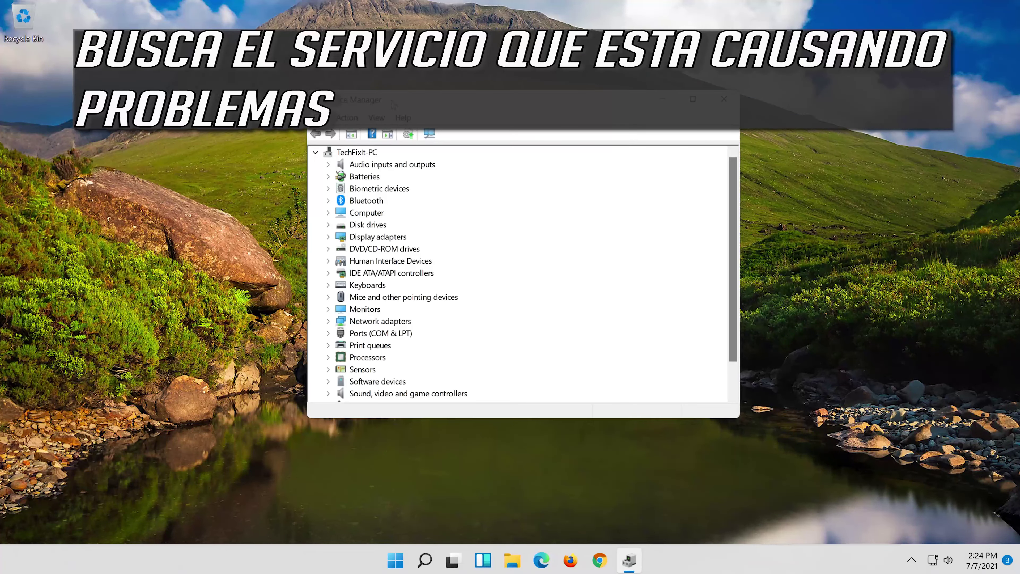
Expand Network adapters and open the driver properties of the Intel(R) 82574L Gigabit Network Connection.
{"action": "left_click", "coordinate": [373, 322]}
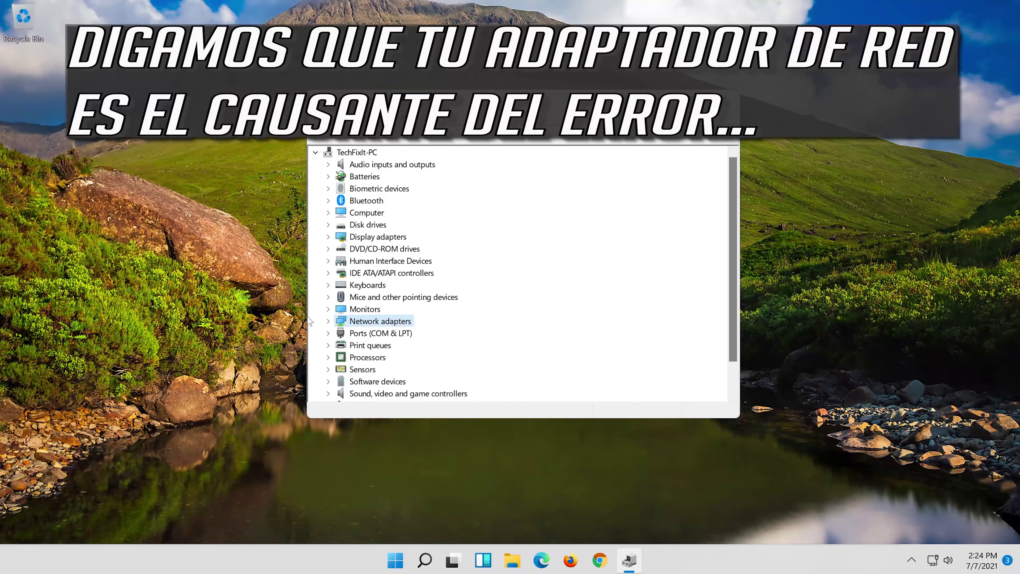
{"action": "double_click", "coordinate": [408, 324]}
{"action": "right_click", "coordinate": [432, 345]}
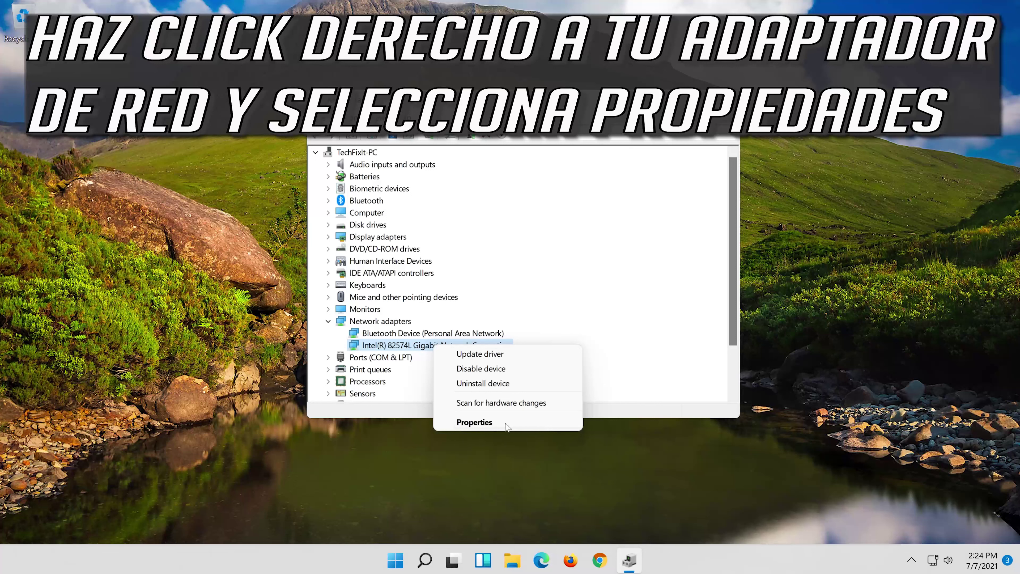
{"action": "left_click", "coordinate": [493, 421]}
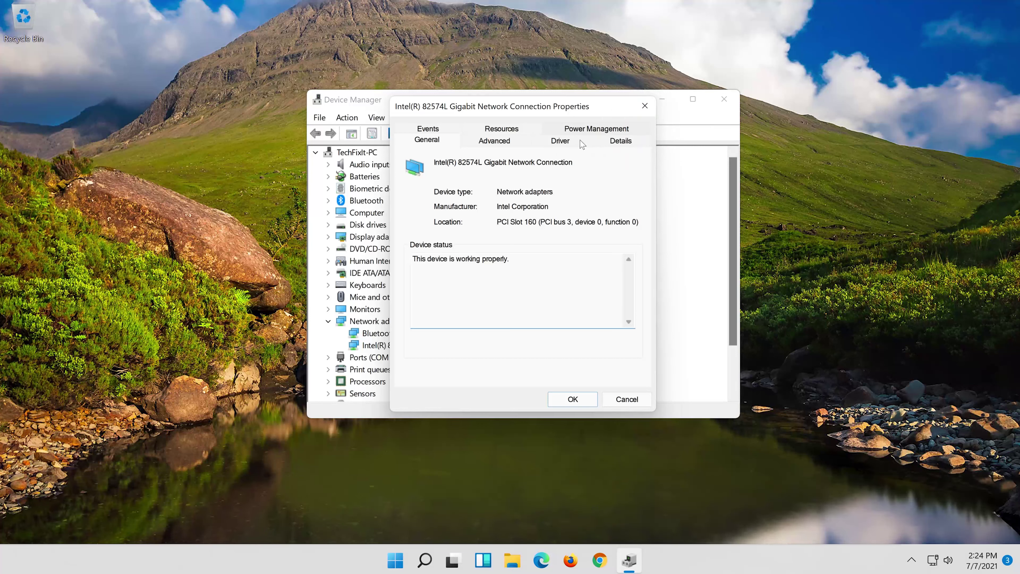
{"action": "left_click", "coordinate": [560, 142]}
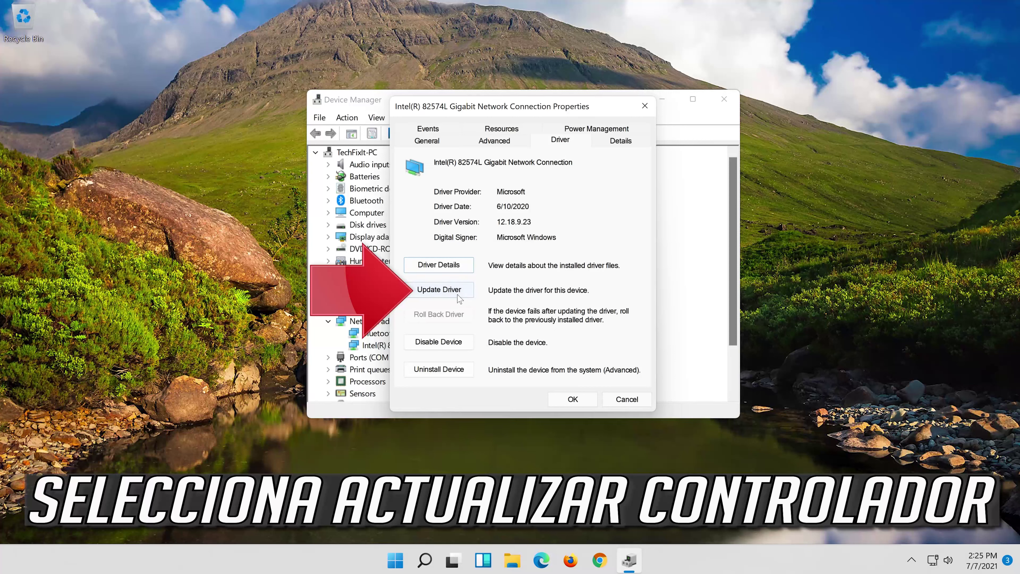
Search automatically for an updated driver for the Intel network adapter, and check for updates in Windows Update.
{"action": "left_click", "coordinate": [426, 290]}
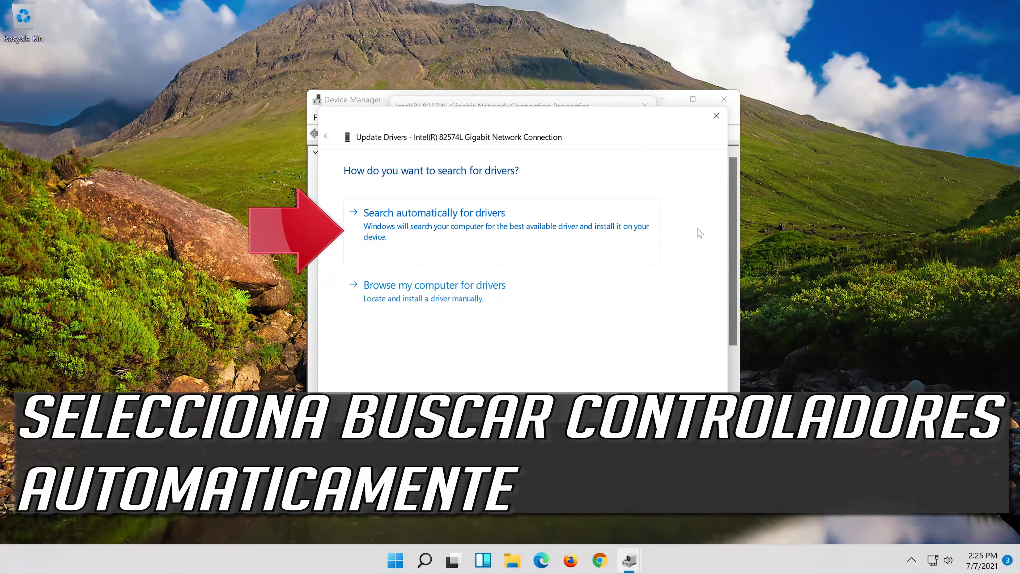
{"action": "left_click", "coordinate": [444, 233]}
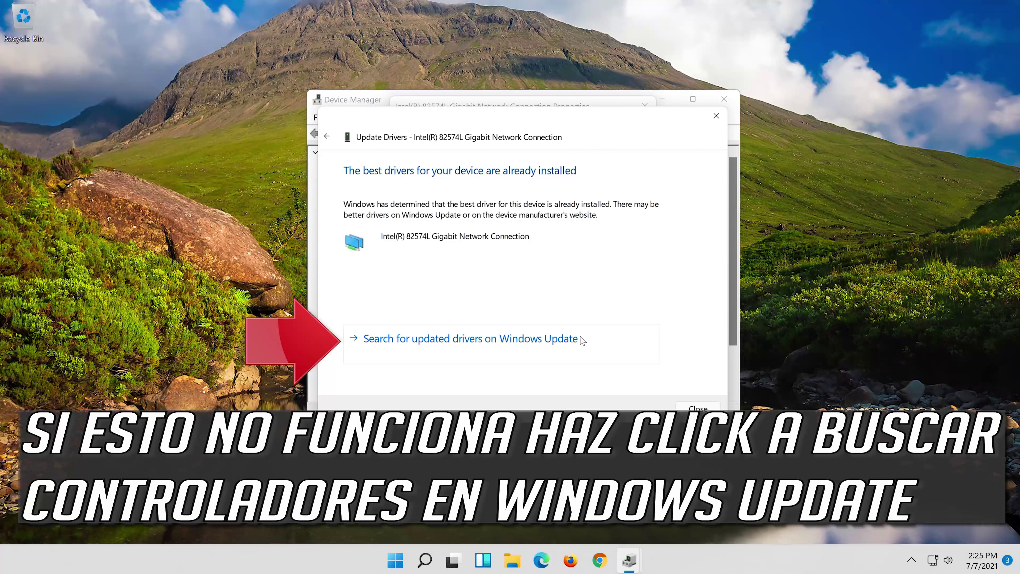
{"action": "left_click", "coordinate": [536, 345]}
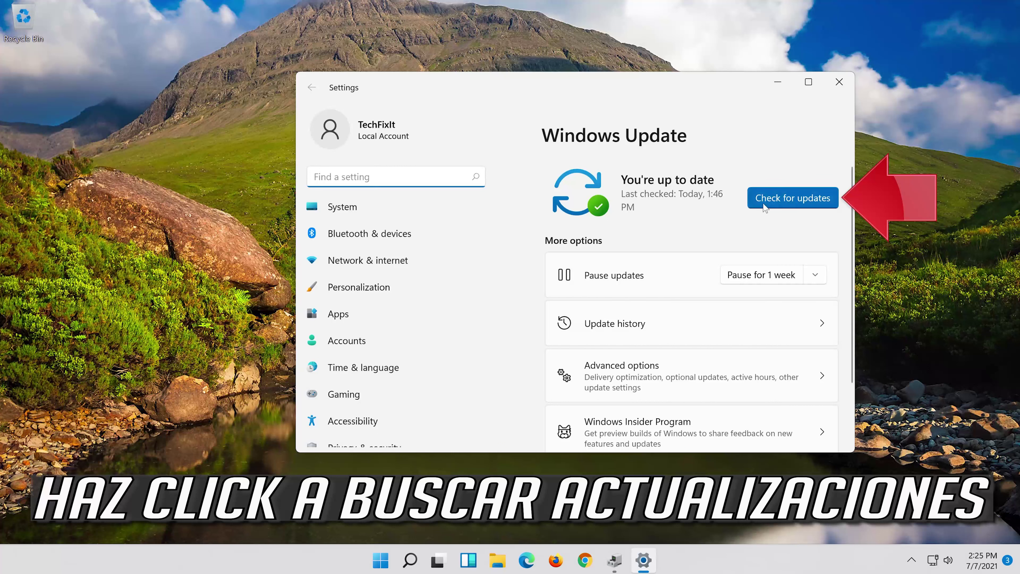
{"action": "left_click", "coordinate": [798, 208]}
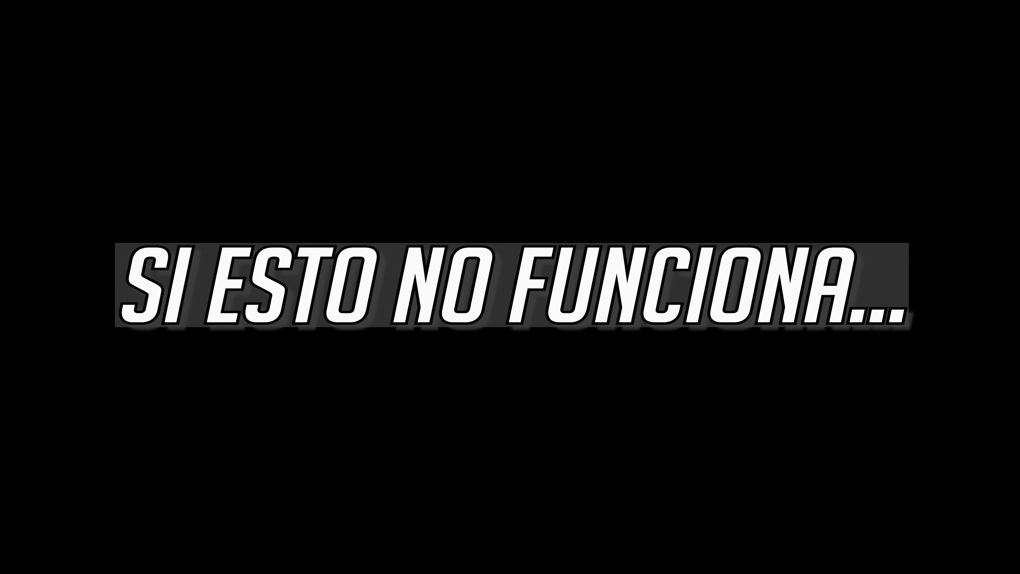
Search Windows for "device manager" and open Device Manager.
{"action": "left_click", "coordinate": [435, 567]}
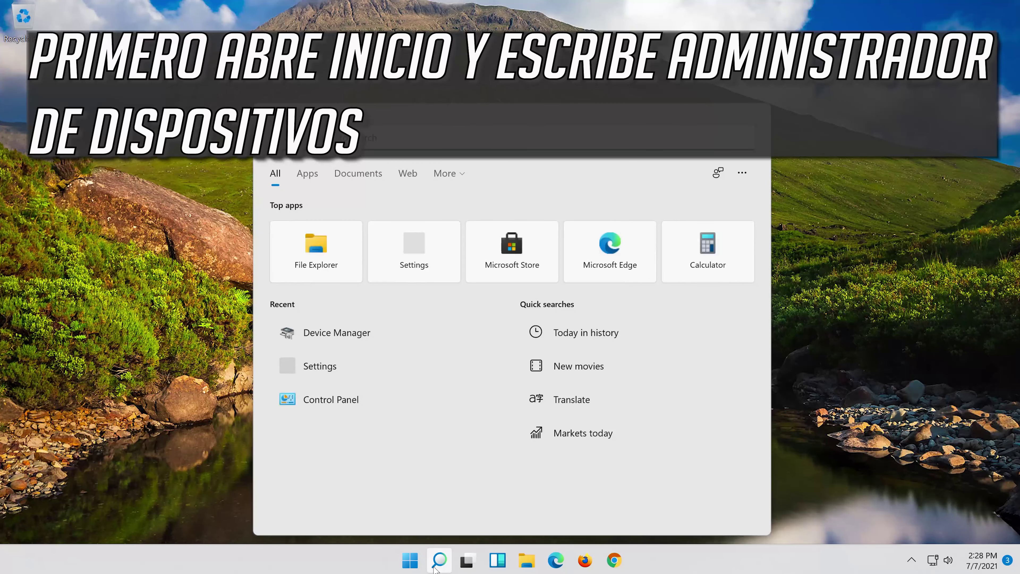
{"action": "type", "text": "device manager"}
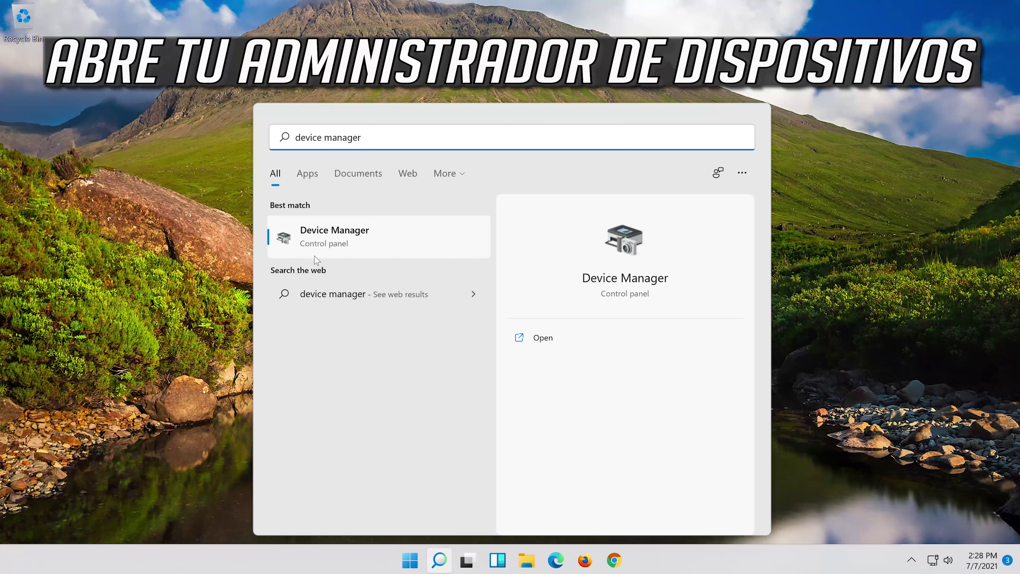
{"action": "left_click", "coordinate": [361, 244]}
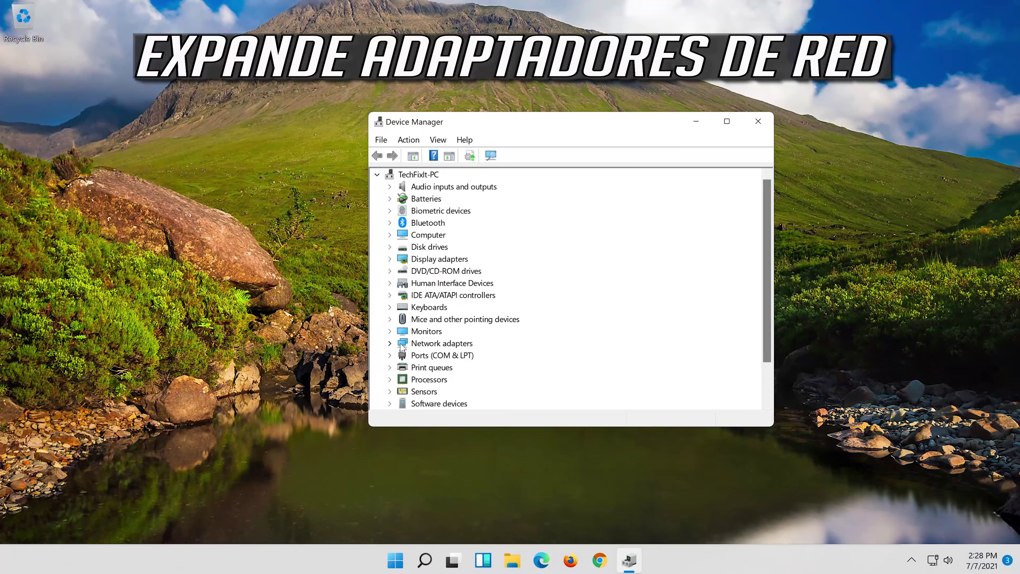
Display the driver properties of the Intel(R) 82574L Gigabit Network Connection listed under Network adapters.
{"action": "left_click", "coordinate": [391, 345]}
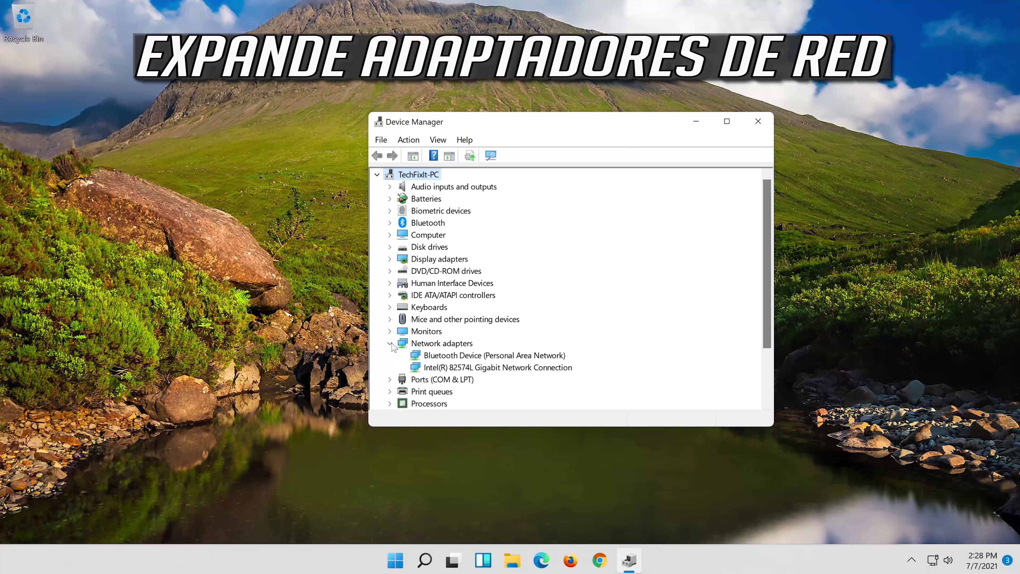
{"action": "left_click", "coordinate": [457, 368]}
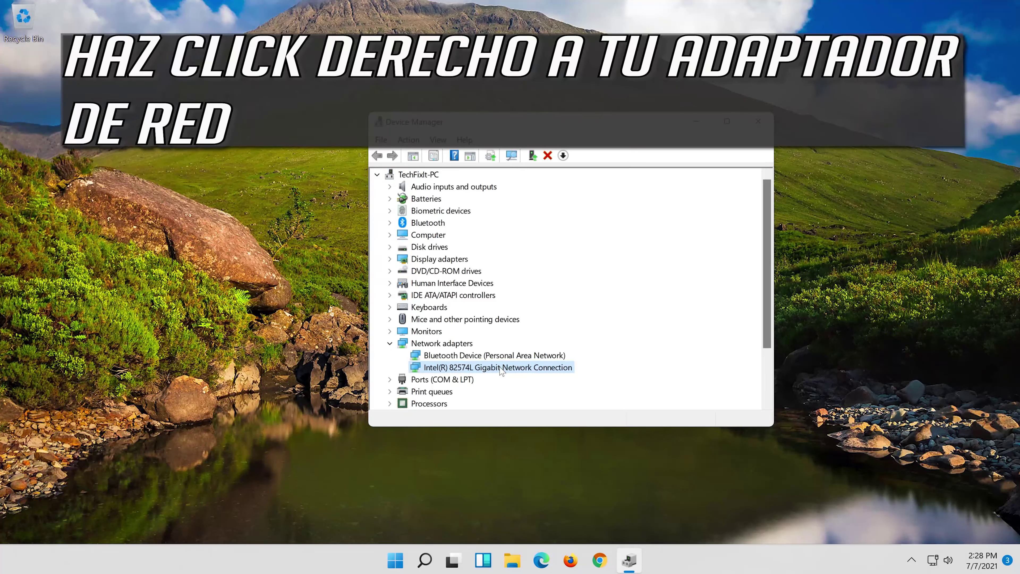
{"action": "right_click", "coordinate": [501, 370]}
{"action": "left_click", "coordinate": [556, 445]}
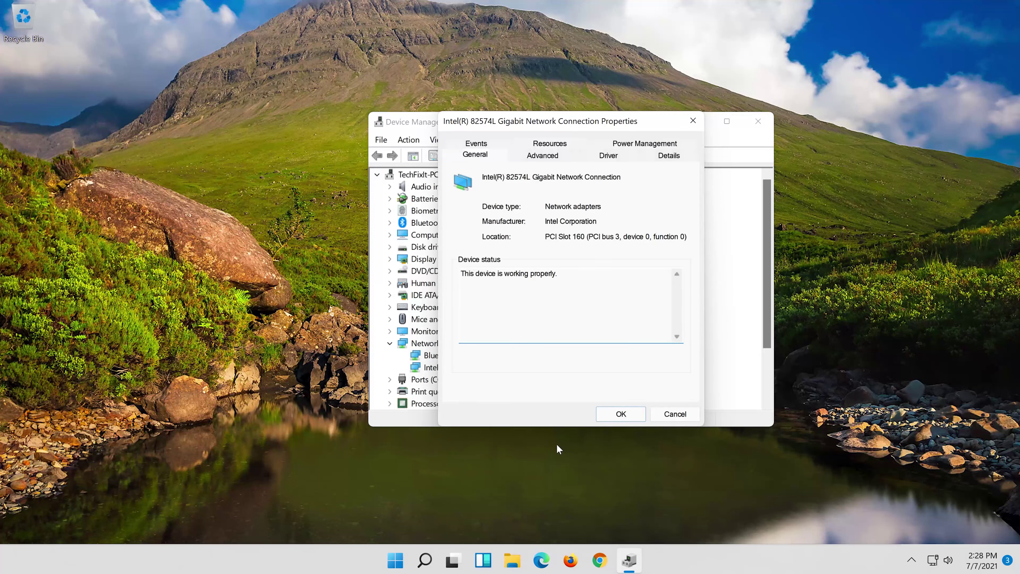
{"action": "left_click", "coordinate": [609, 155]}
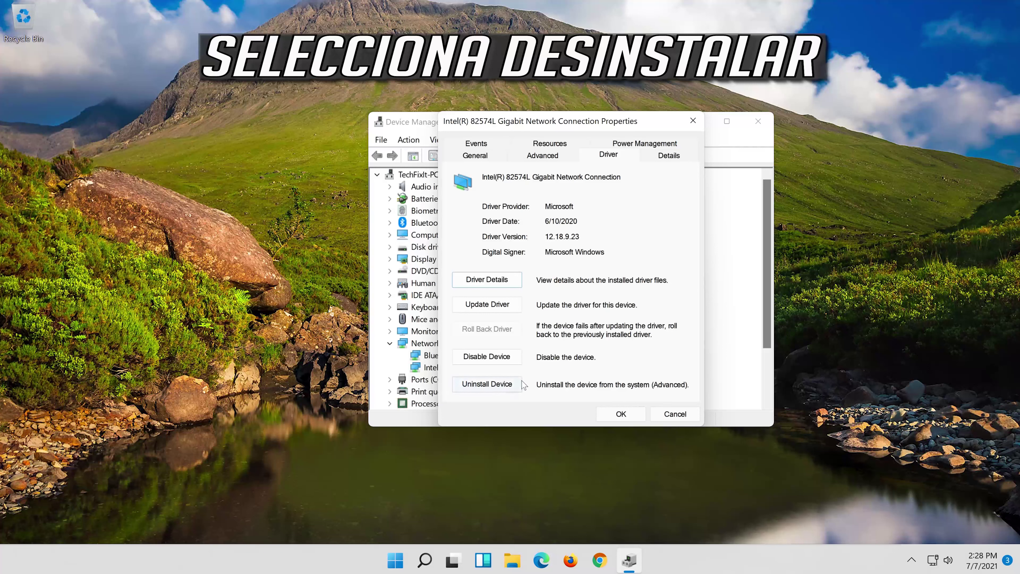
Uninstall the Intel(R) 82574L Gigabit Network Connection device from the system and confirm the removal.
{"action": "left_click", "coordinate": [494, 385]}
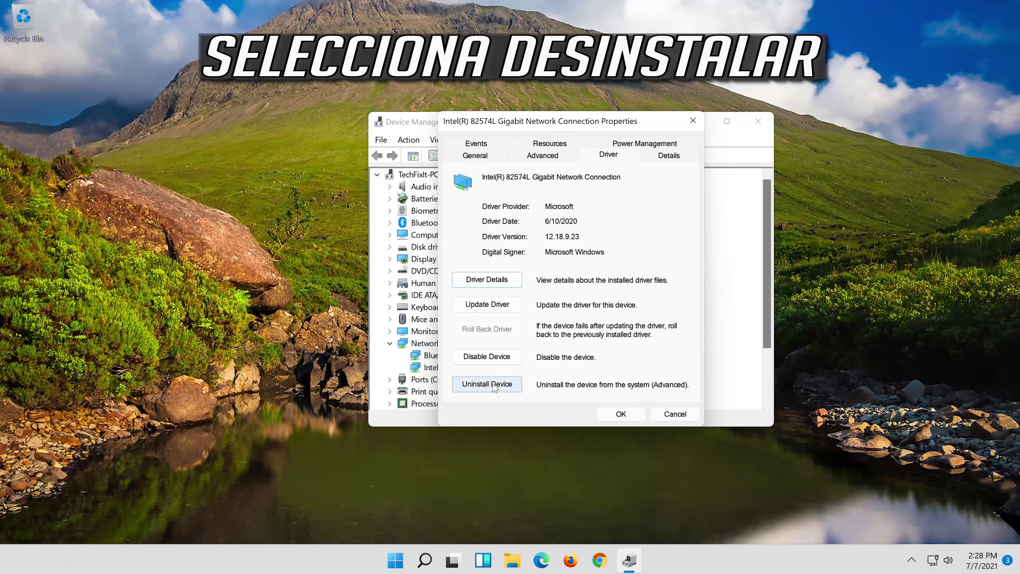
{"action": "left_click", "coordinate": [494, 386]}
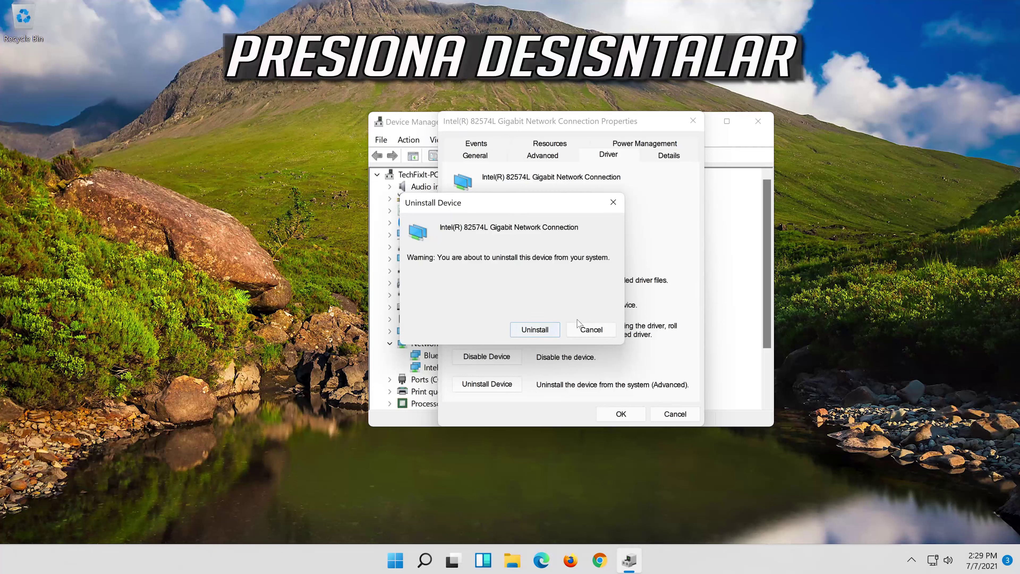
{"action": "left_click", "coordinate": [535, 333]}
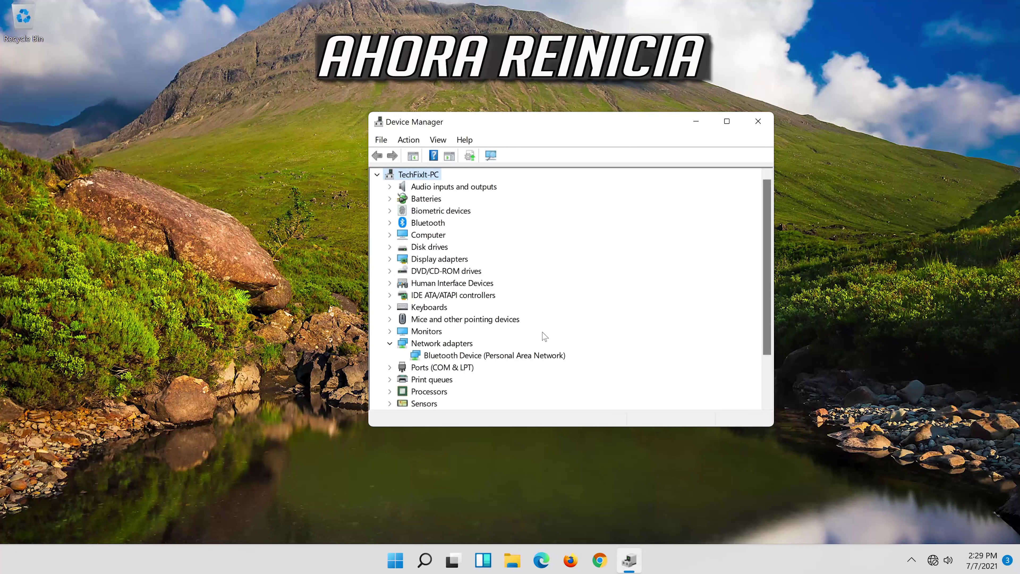
Close Device Manager and restart the computer.
{"action": "left_click", "coordinate": [758, 121]}
{"action": "left_click", "coordinate": [410, 560]}
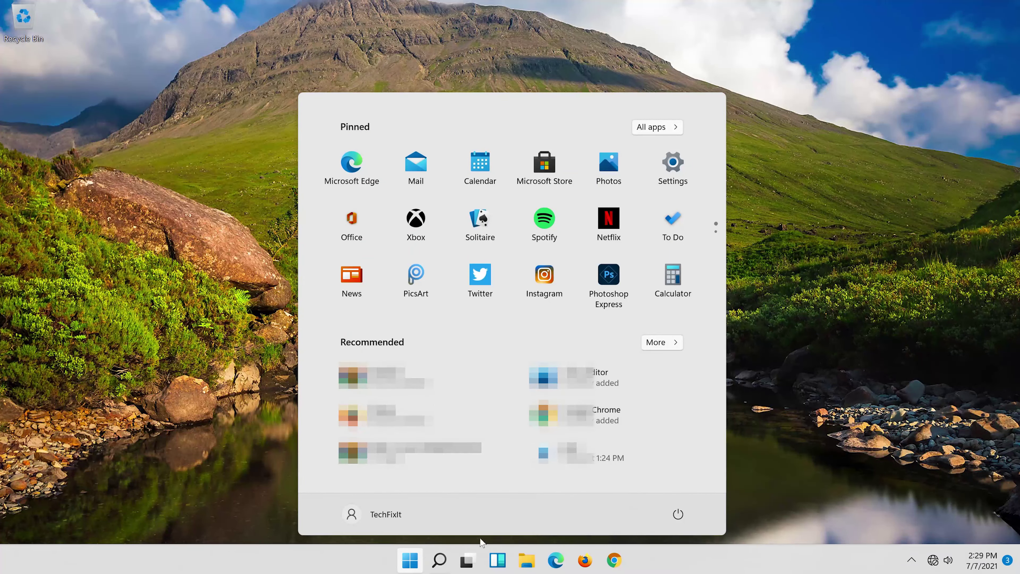
{"action": "left_click", "coordinate": [685, 515]}
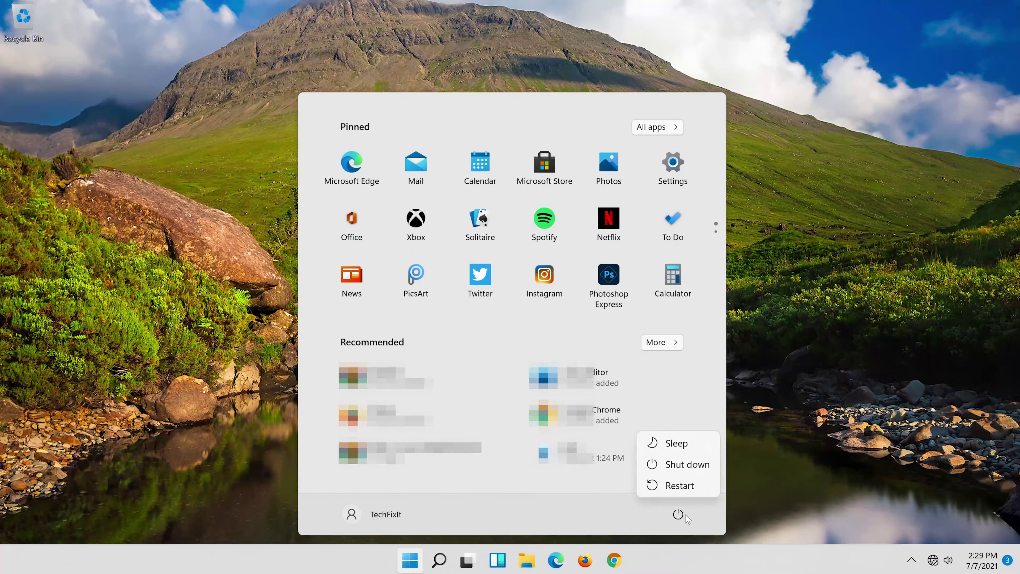
{"action": "left_click", "coordinate": [683, 485]}
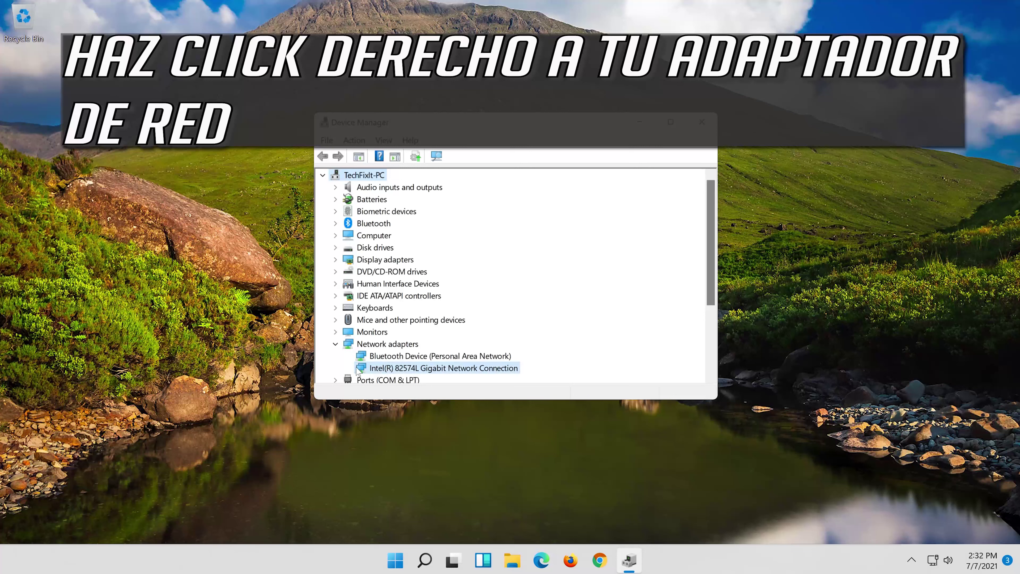
Open the properties of the Intel(R) 82574L Gigabit Network Connection and show its driver information.
{"action": "left_click", "coordinate": [437, 368]}
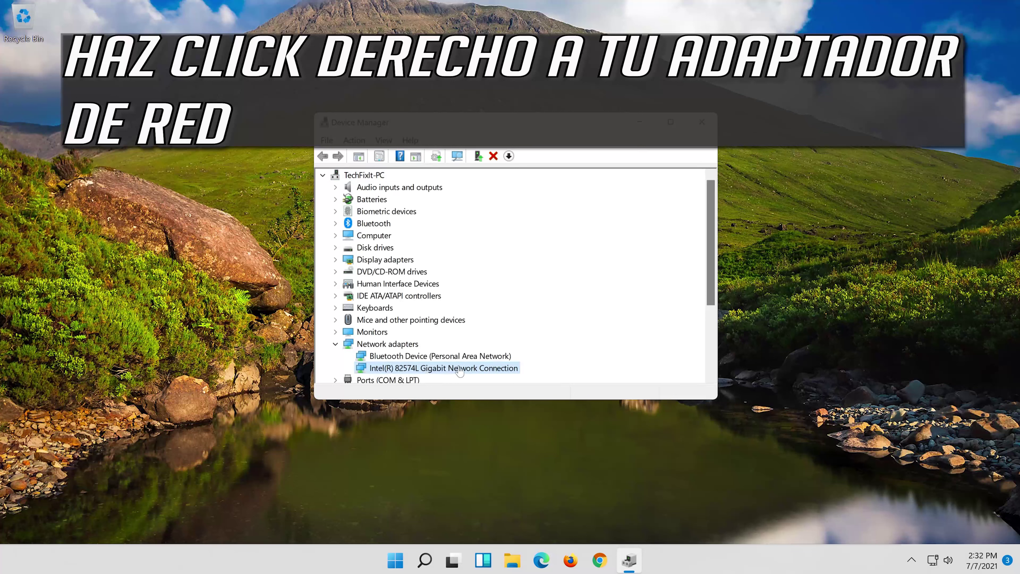
{"action": "right_click", "coordinate": [447, 367]}
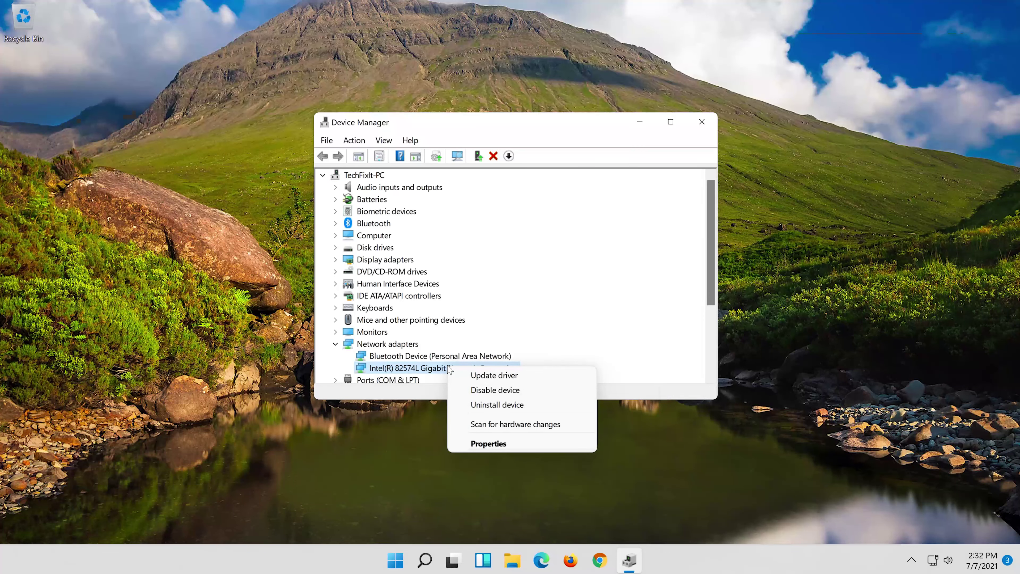
{"action": "left_click", "coordinate": [501, 445]}
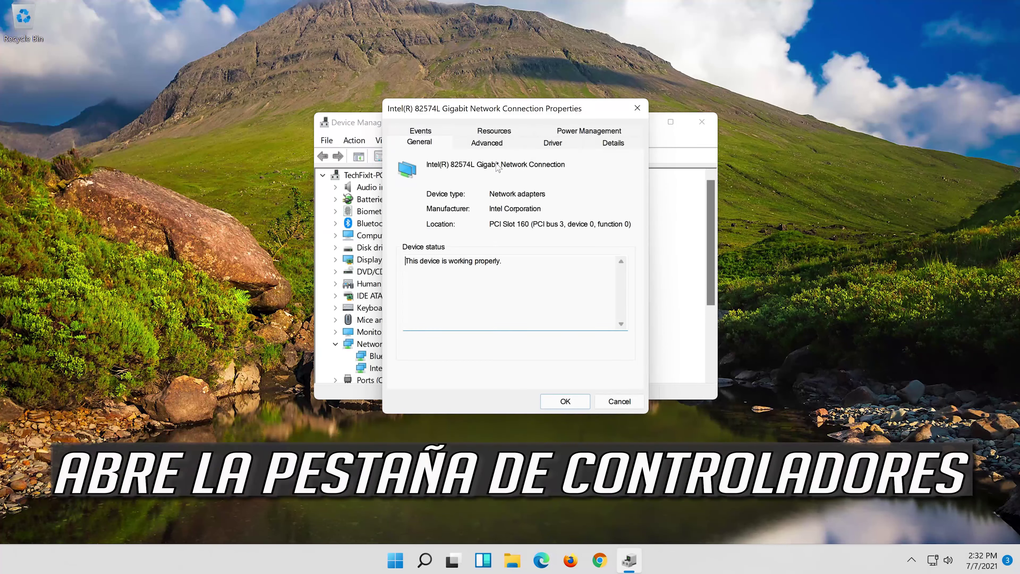
{"action": "left_click", "coordinate": [548, 144]}
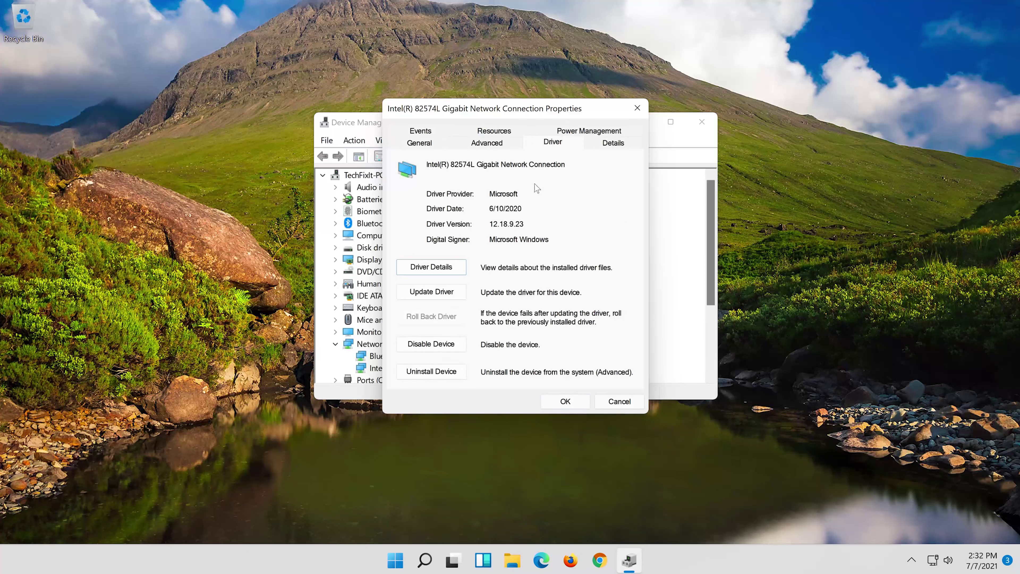
Install the Intel(R) 82574L Gigabit Network Connection driver manually from the list of available drivers on the computer, and close the adapter's dialogs.
{"action": "left_click", "coordinate": [428, 297]}
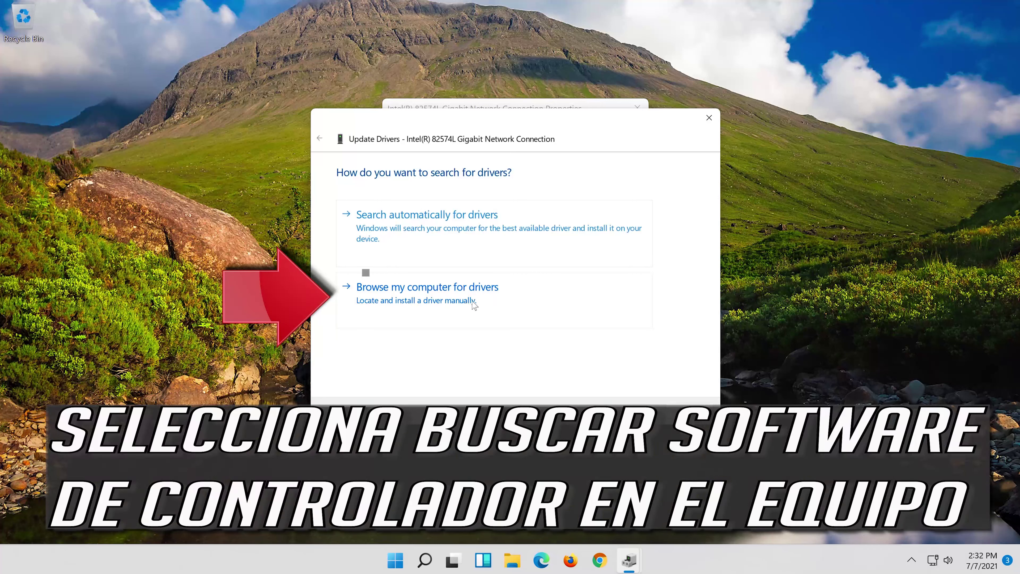
{"action": "left_click", "coordinate": [458, 313]}
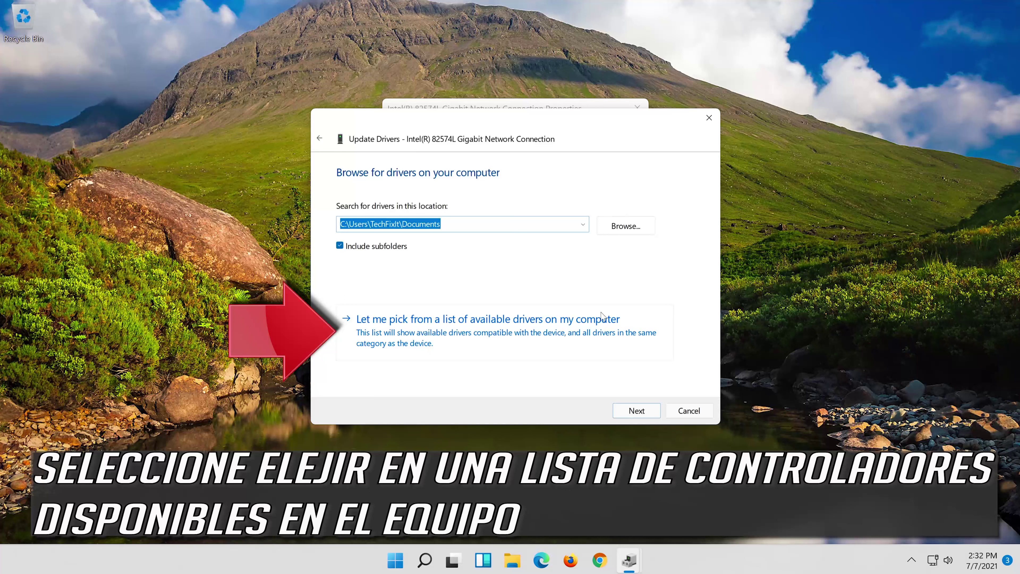
{"action": "left_click", "coordinate": [481, 337]}
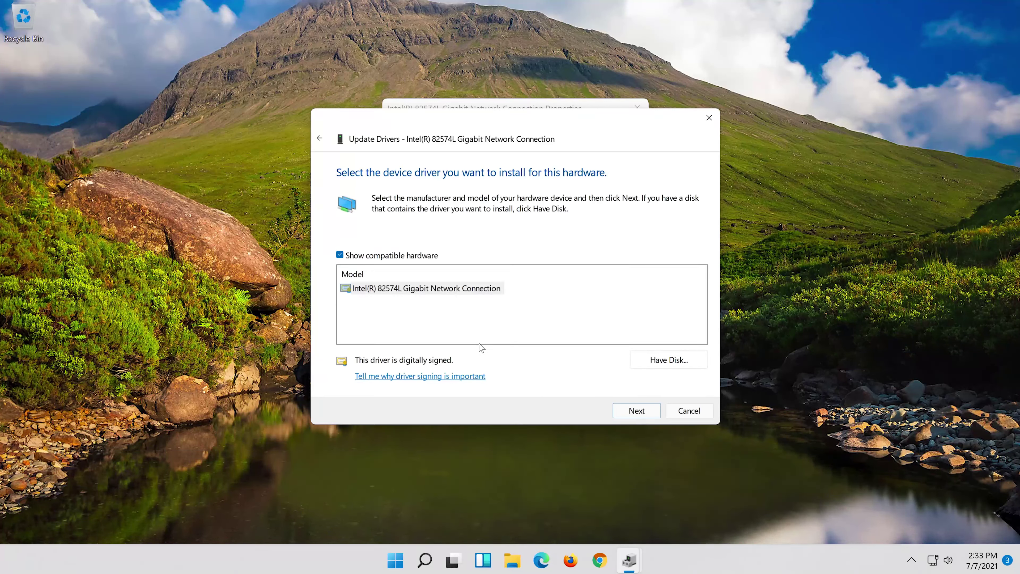
{"action": "left_click", "coordinate": [412, 288]}
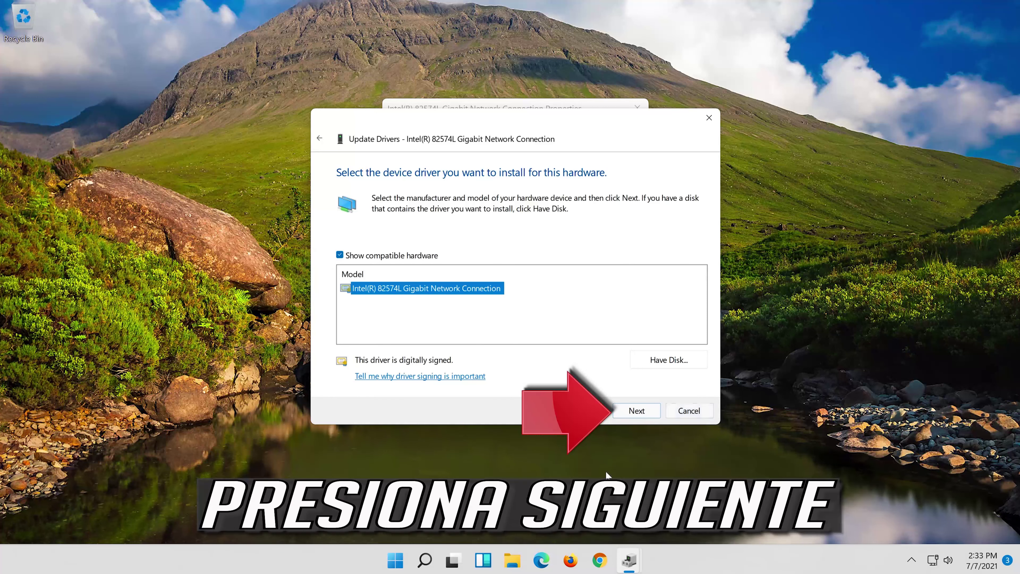
{"action": "left_click", "coordinate": [658, 416]}
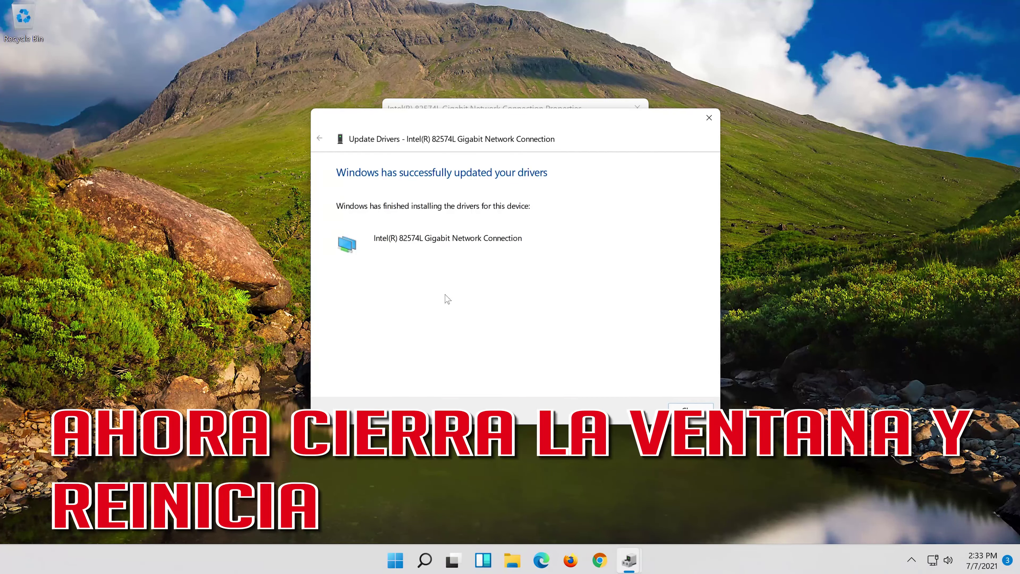
{"action": "left_click", "coordinate": [691, 411]}
{"action": "left_click", "coordinate": [562, 401]}
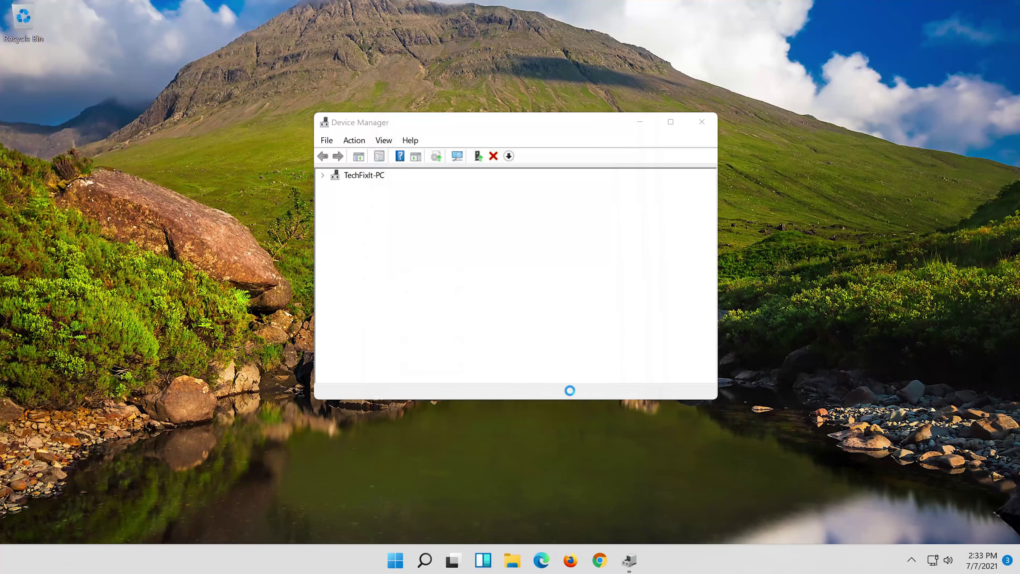
Close Device Manager and restart the computer to finish the driver installation.
{"action": "left_click", "coordinate": [703, 122]}
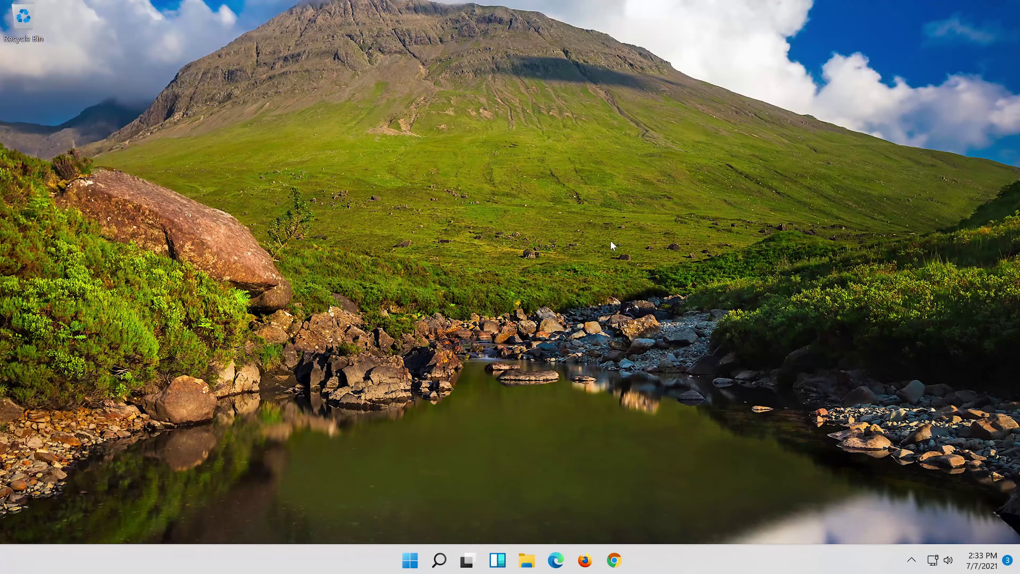
{"action": "left_click", "coordinate": [409, 555]}
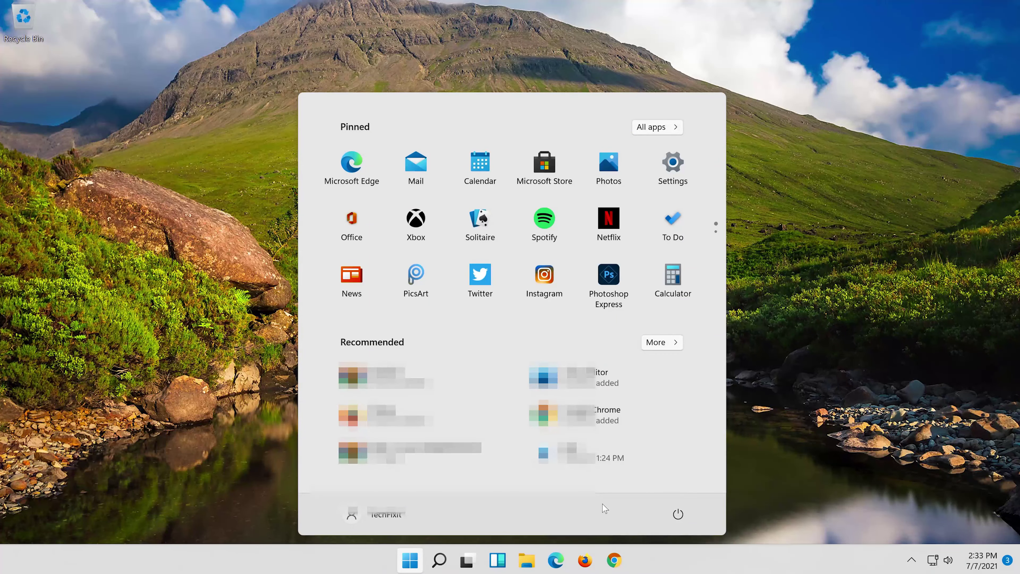
{"action": "left_click", "coordinate": [678, 511]}
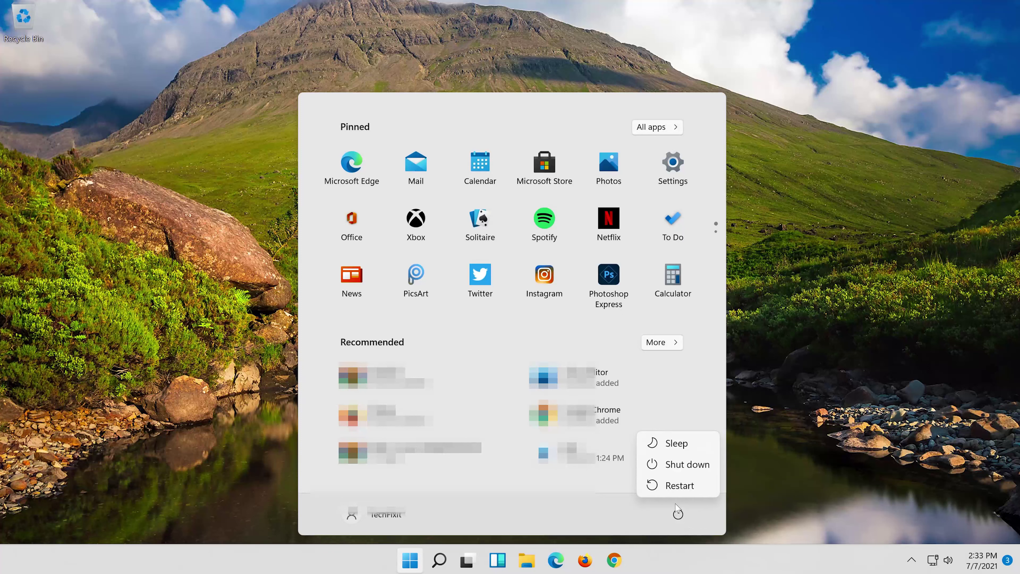
{"action": "left_click", "coordinate": [678, 486]}
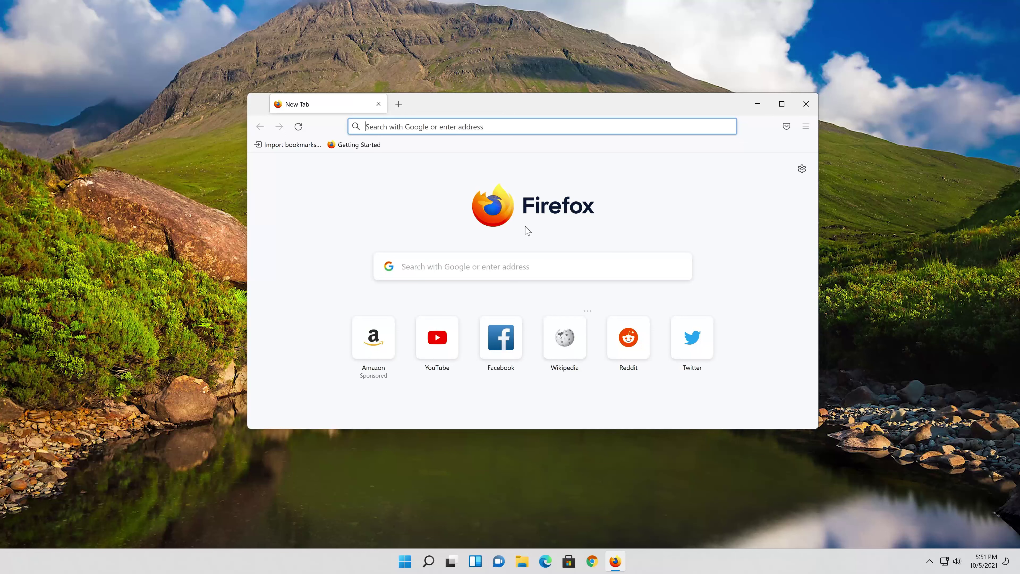
{"action": "right_click", "coordinate": [497, 125]}
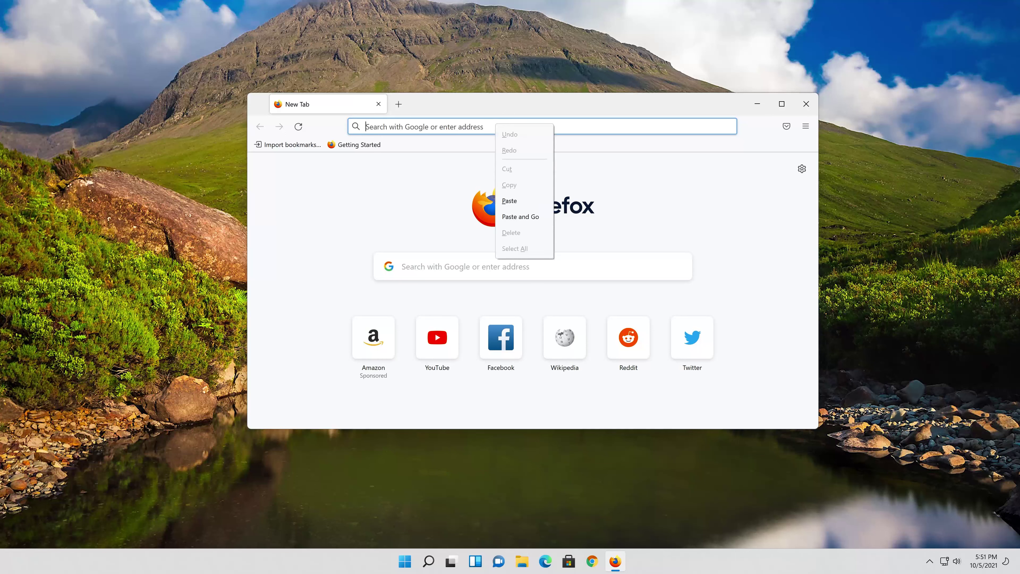
{"action": "left_click", "coordinate": [521, 217]}
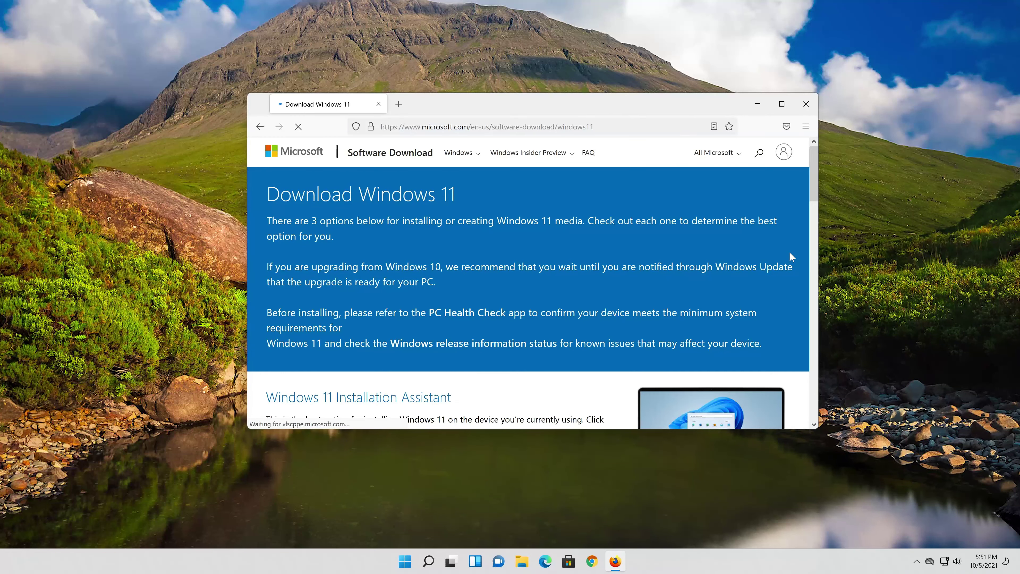
{"action": "scroll", "coordinate": [777, 263], "scroll_direction": "down", "scroll_amount": 3}
{"action": "scroll", "coordinate": [778, 263], "scroll_direction": "down", "scroll_amount": 6}
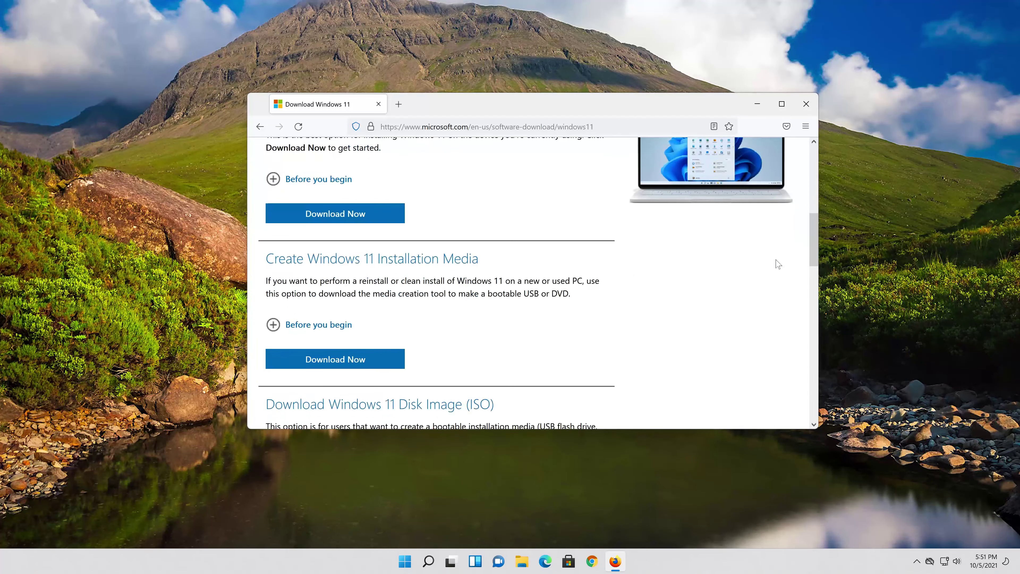
{"action": "scroll", "coordinate": [778, 263], "scroll_direction": "up", "scroll_amount": 3}
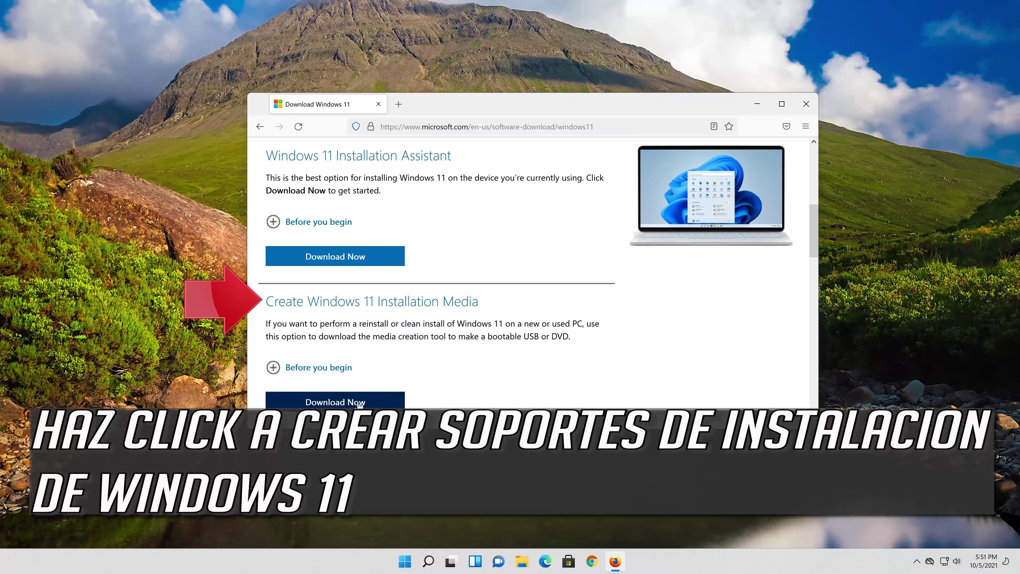
{"action": "left_click", "coordinate": [336, 402]}
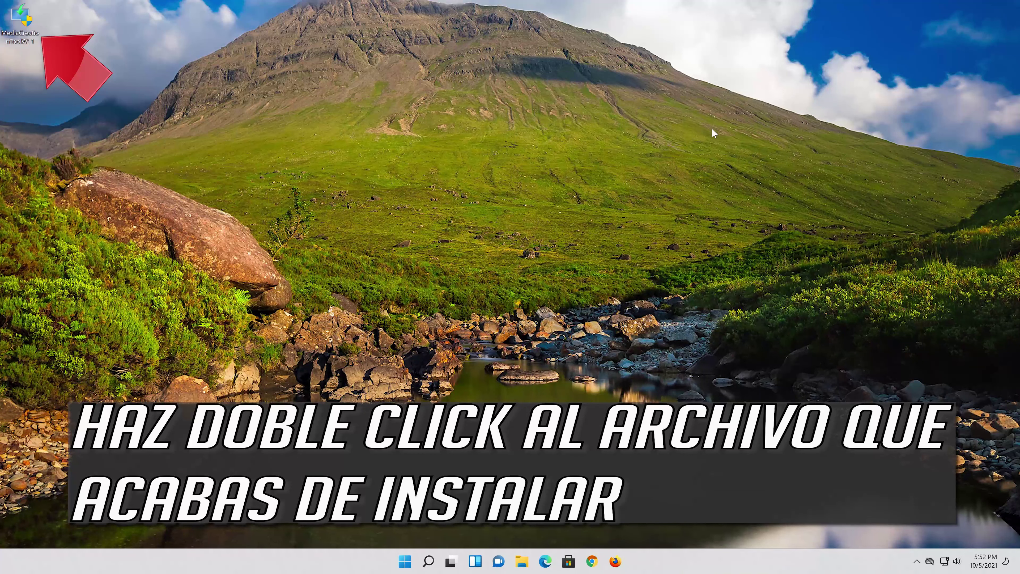
Run the downloaded media creation tool from the desktop, allow it to make changes, and accept its license terms.
{"action": "double_click", "coordinate": [28, 32]}
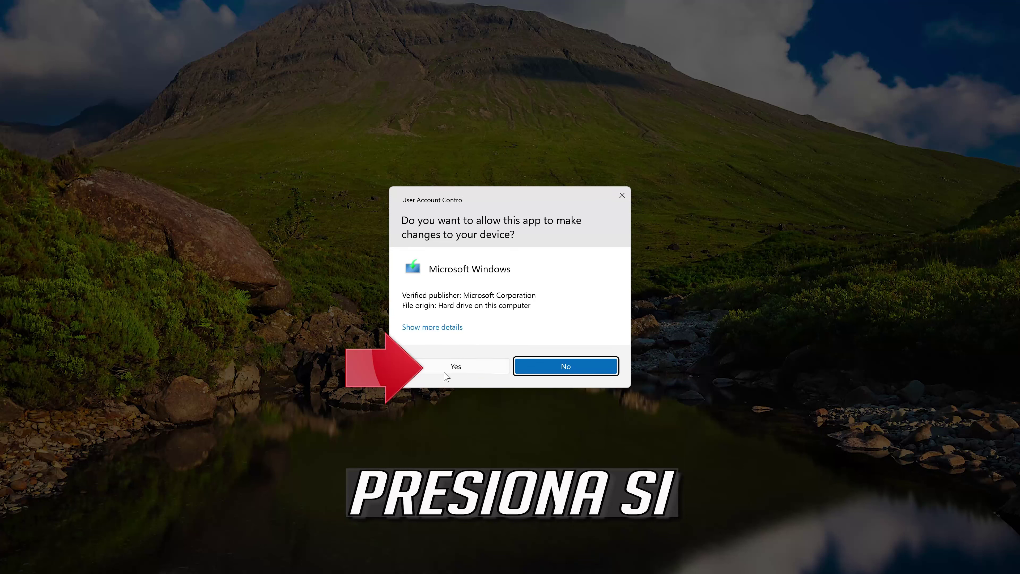
{"action": "left_click", "coordinate": [456, 367]}
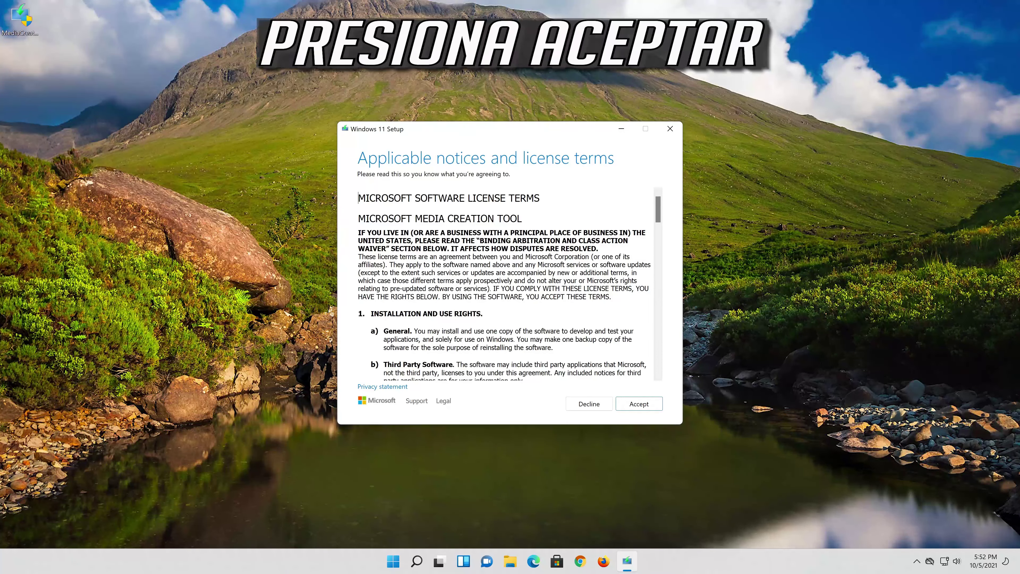
{"action": "left_click", "coordinate": [647, 405]}
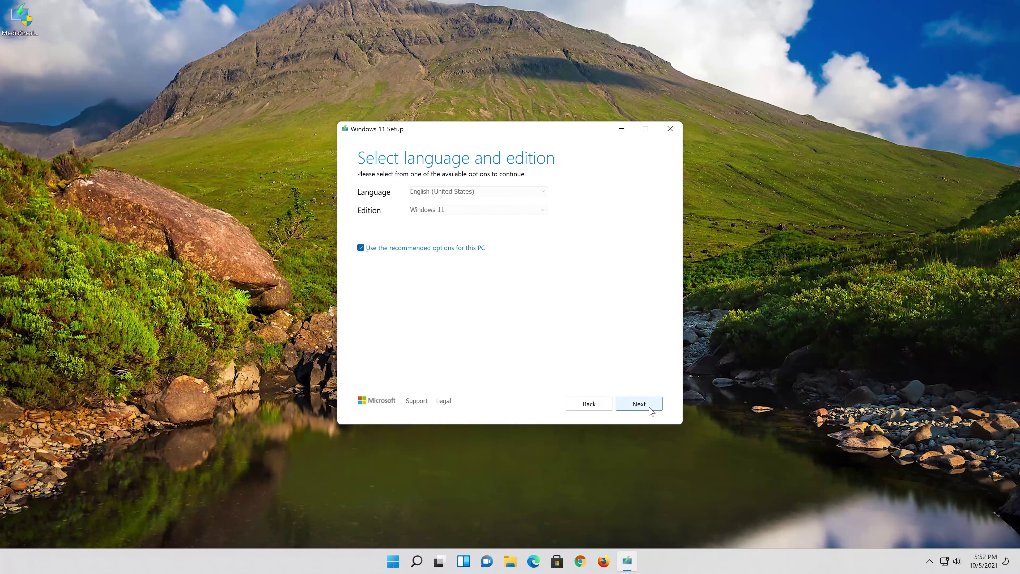
Keep the recommended language and edition options for this PC and continue to the media choice.
{"action": "left_click", "coordinate": [360, 248]}
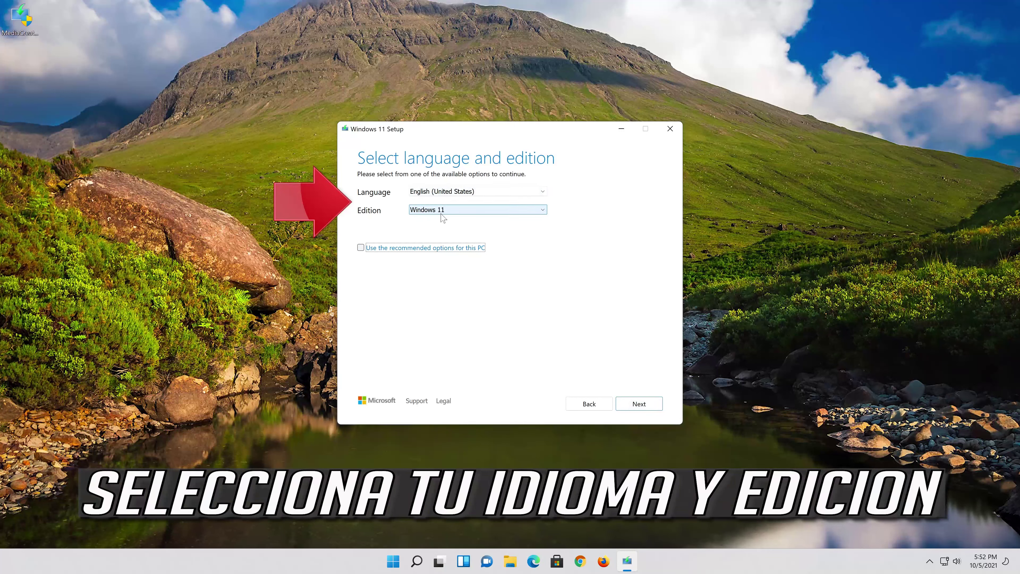
{"action": "left_click", "coordinate": [361, 247]}
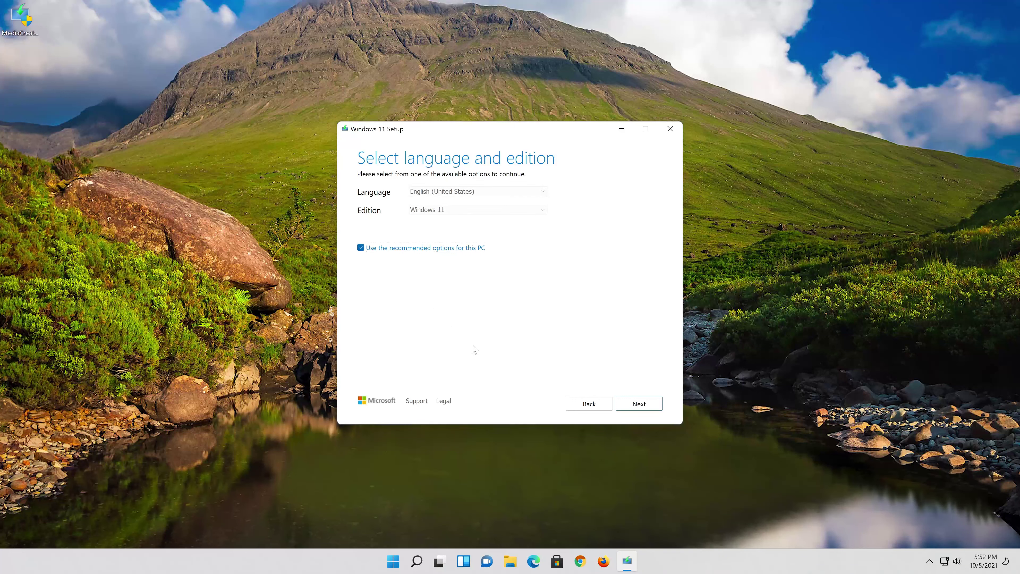
{"action": "left_click", "coordinate": [640, 404]}
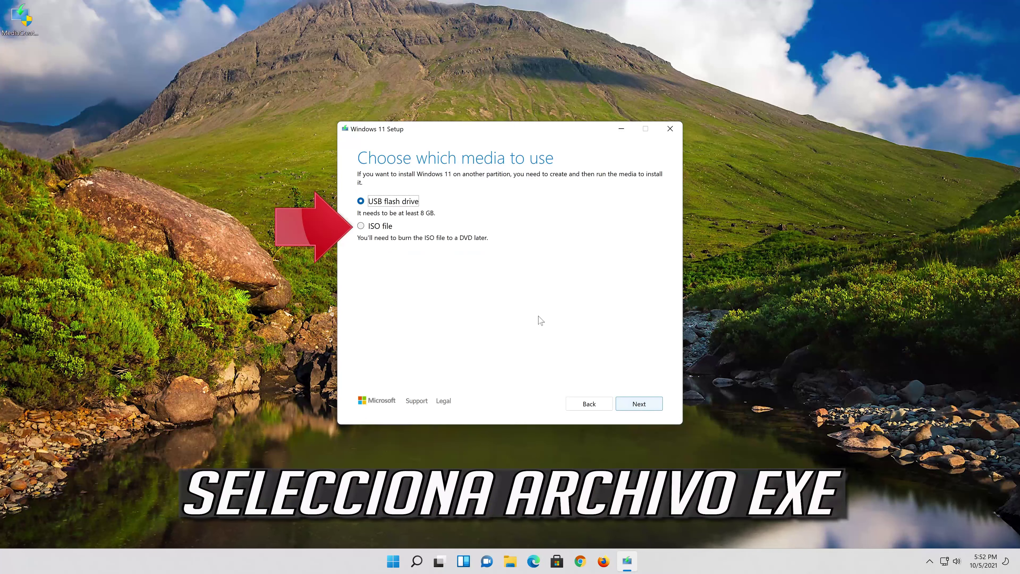
Create the installation media as an ISO file saved on the Desktop as "Windows 11", and finish the media creation setup.
{"action": "left_click", "coordinate": [362, 226]}
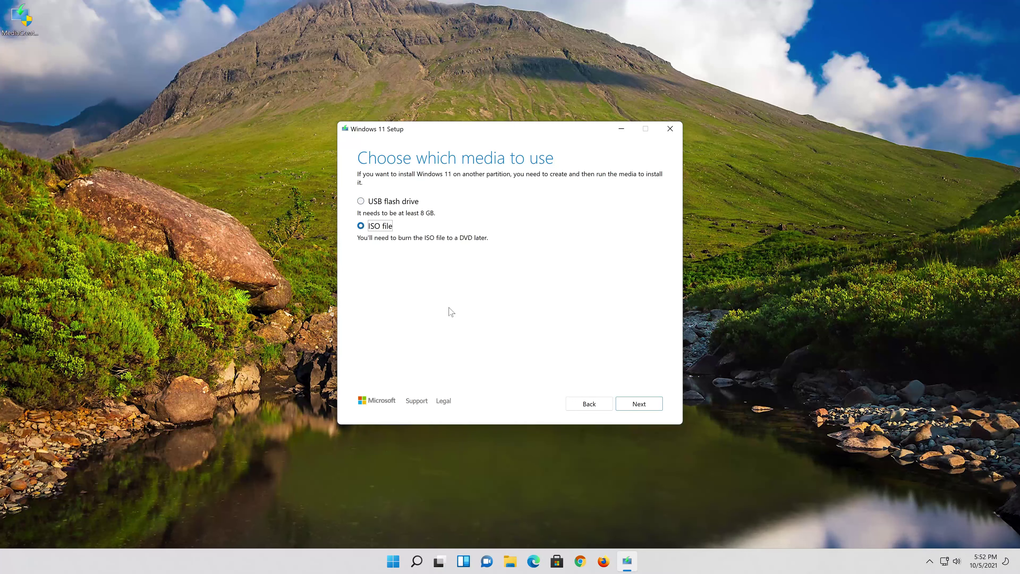
{"action": "left_click", "coordinate": [645, 403]}
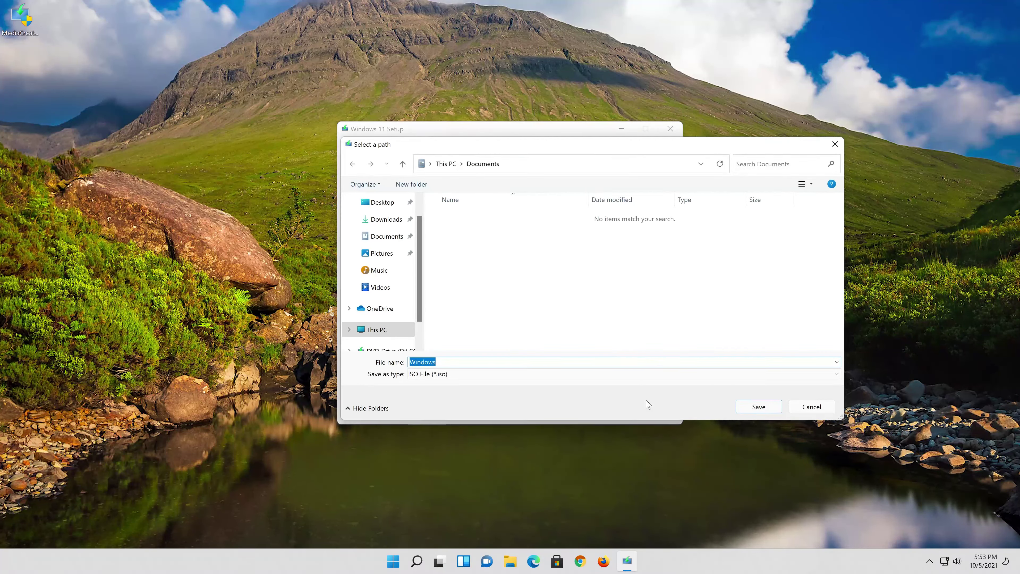
{"action": "left_click", "coordinate": [392, 208]}
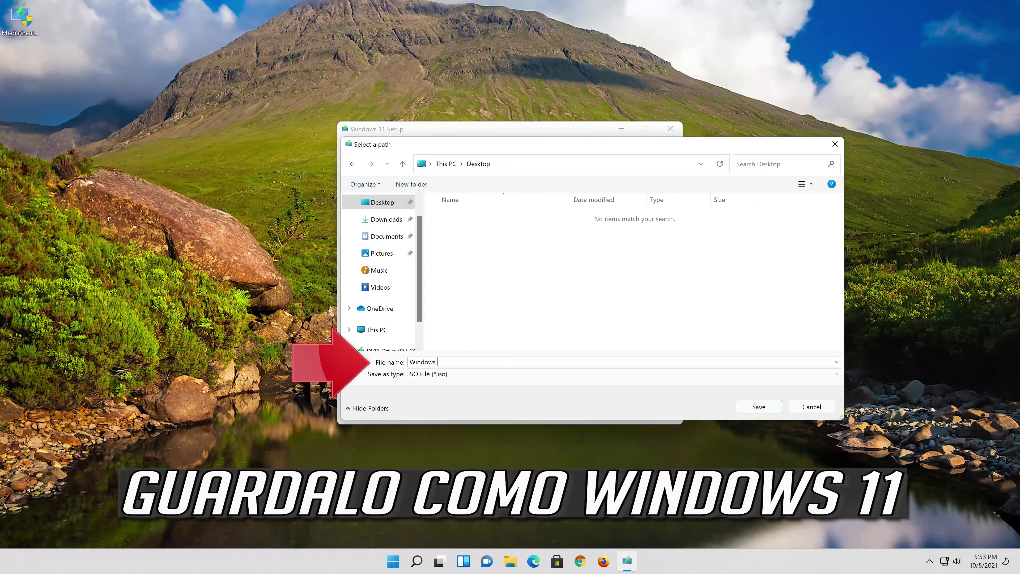
{"action": "type", "text": "11"}
{"action": "left_click", "coordinate": [769, 410]}
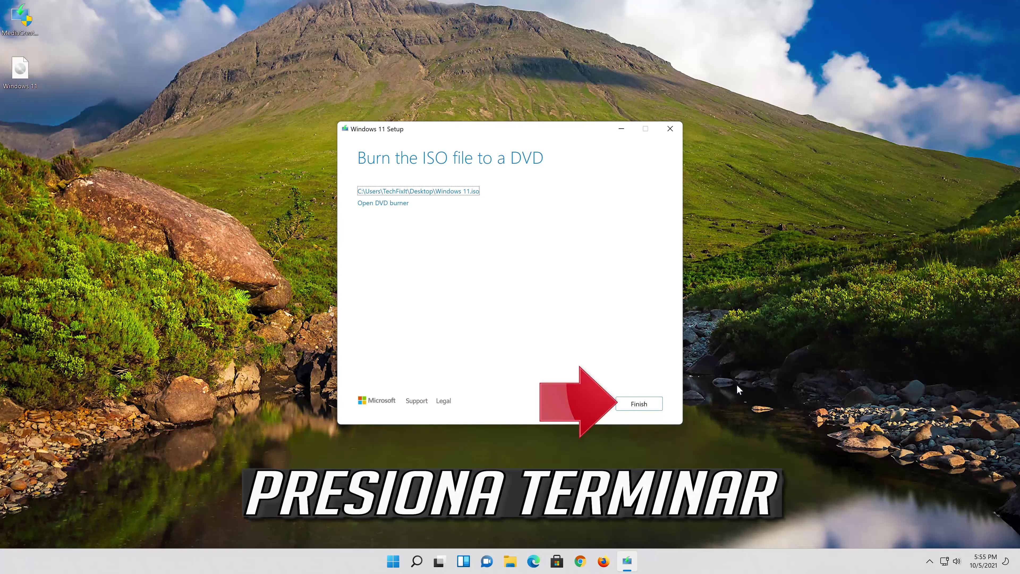
{"action": "left_click", "coordinate": [643, 407]}
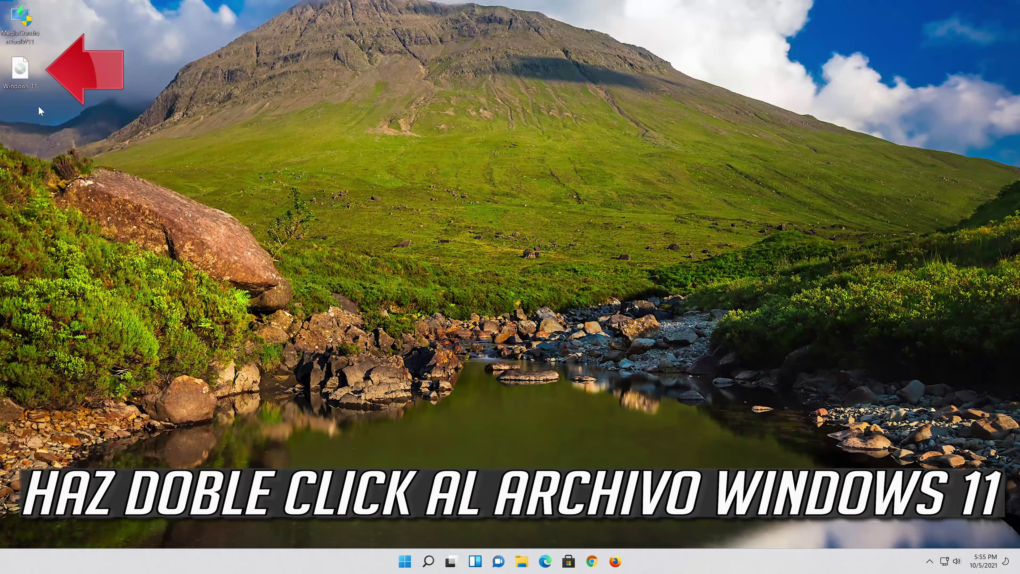
Mount the Windows 11 ISO file, run its setup application with permission to make changes, and close the drive's folder window.
{"action": "double_click", "coordinate": [20, 71]}
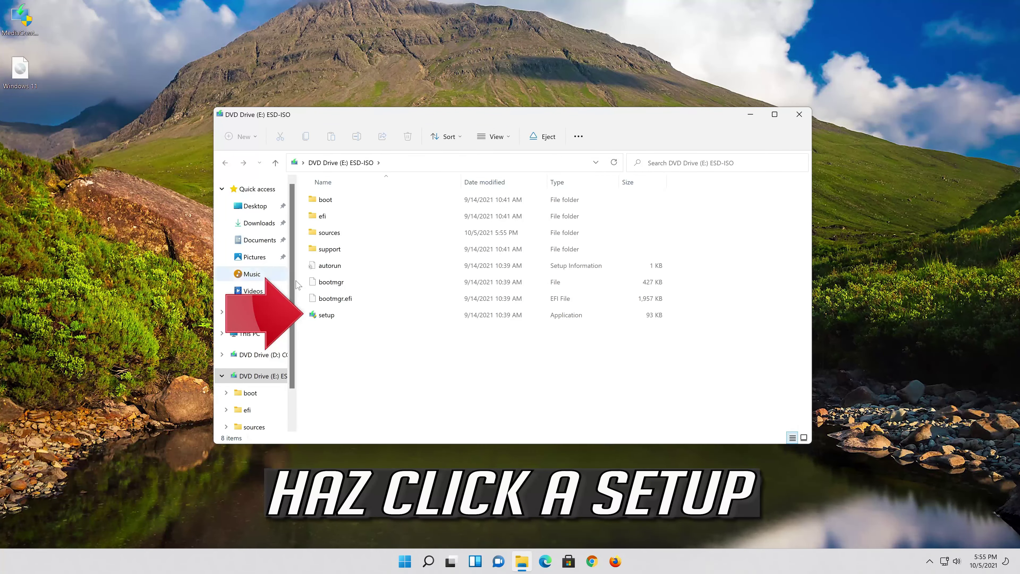
{"action": "double_click", "coordinate": [358, 315]}
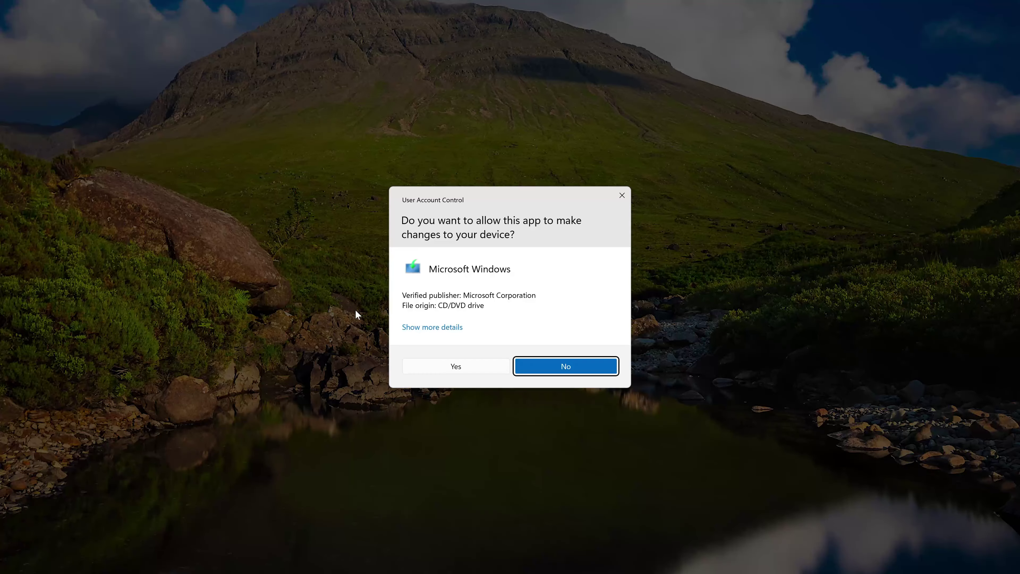
{"action": "left_click", "coordinate": [463, 371]}
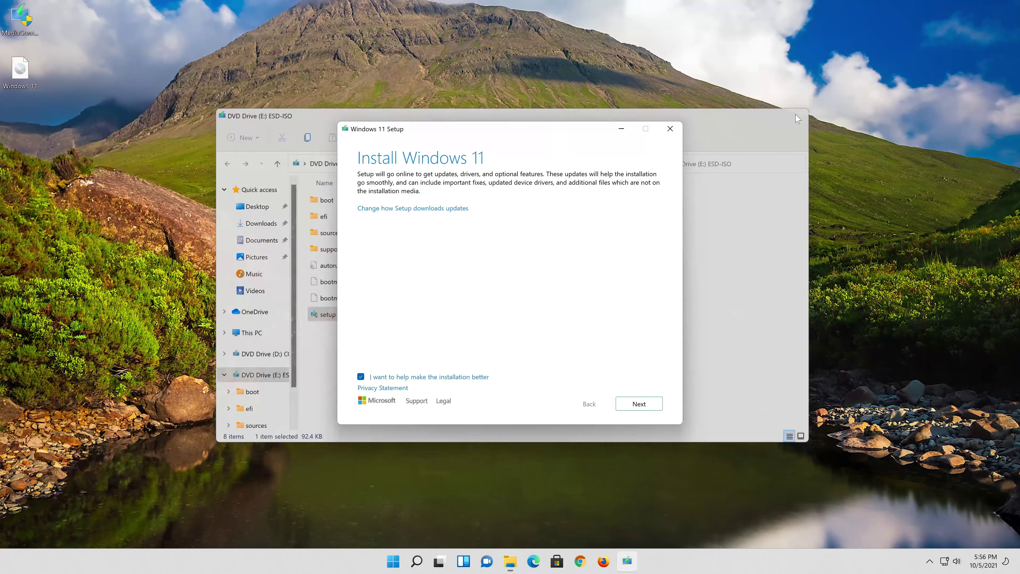
{"action": "left_click", "coordinate": [797, 115]}
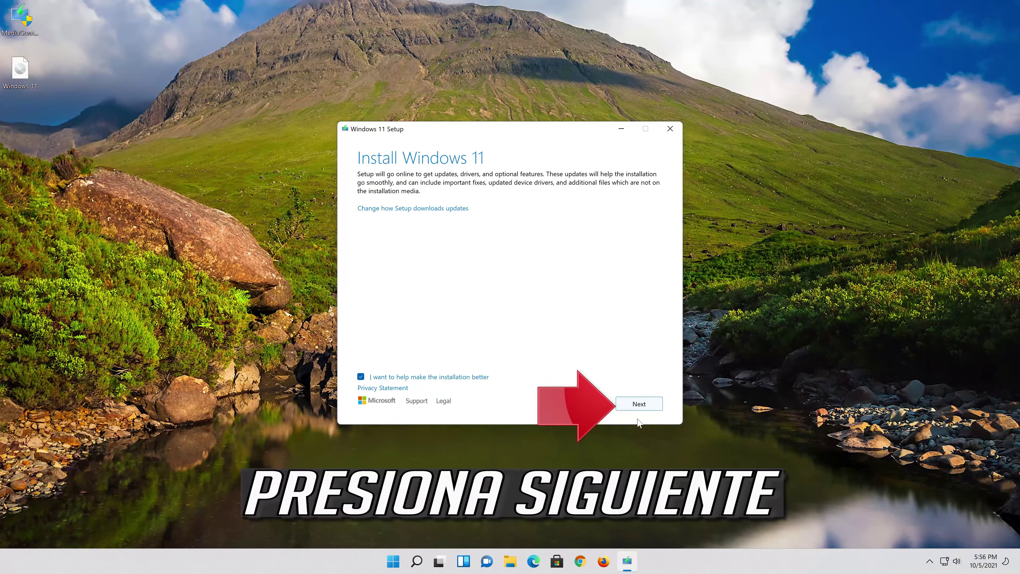
Proceed through Windows 11 Setup, accept the license terms, and start installing Windows 11 Pro while keeping personal files and apps.
{"action": "left_click", "coordinate": [648, 407]}
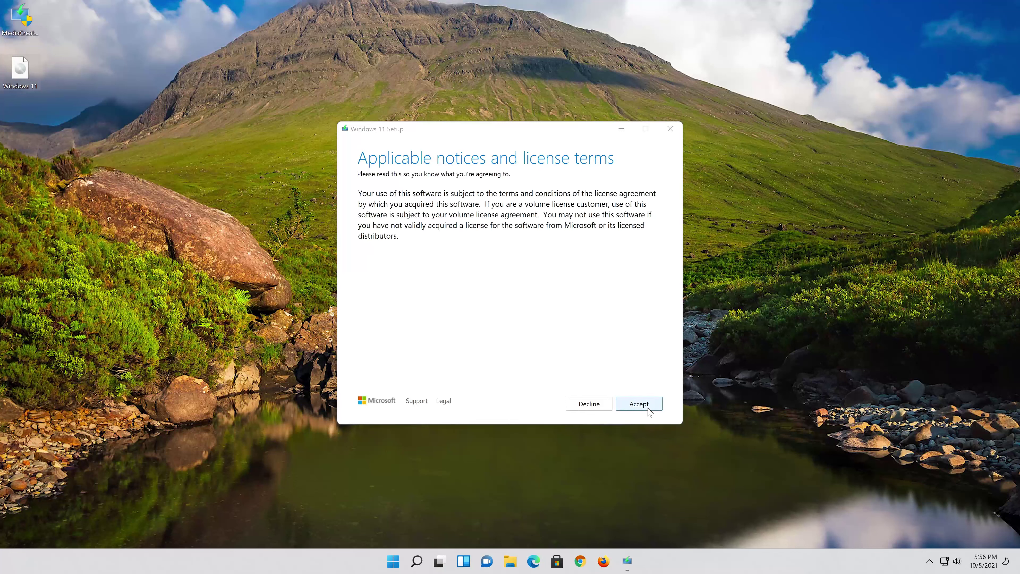
{"action": "left_click", "coordinate": [639, 410]}
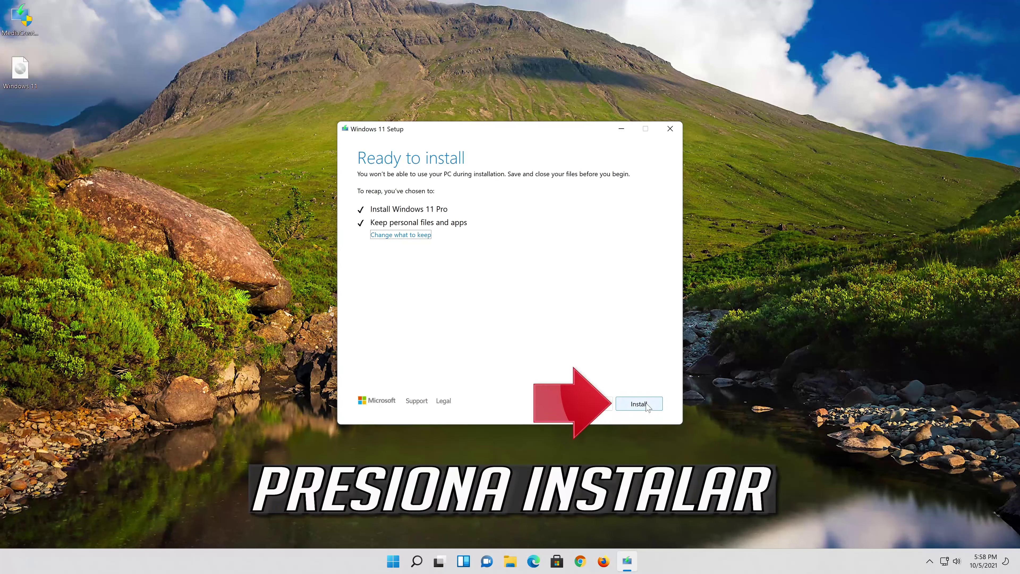
{"action": "left_click", "coordinate": [639, 404]}
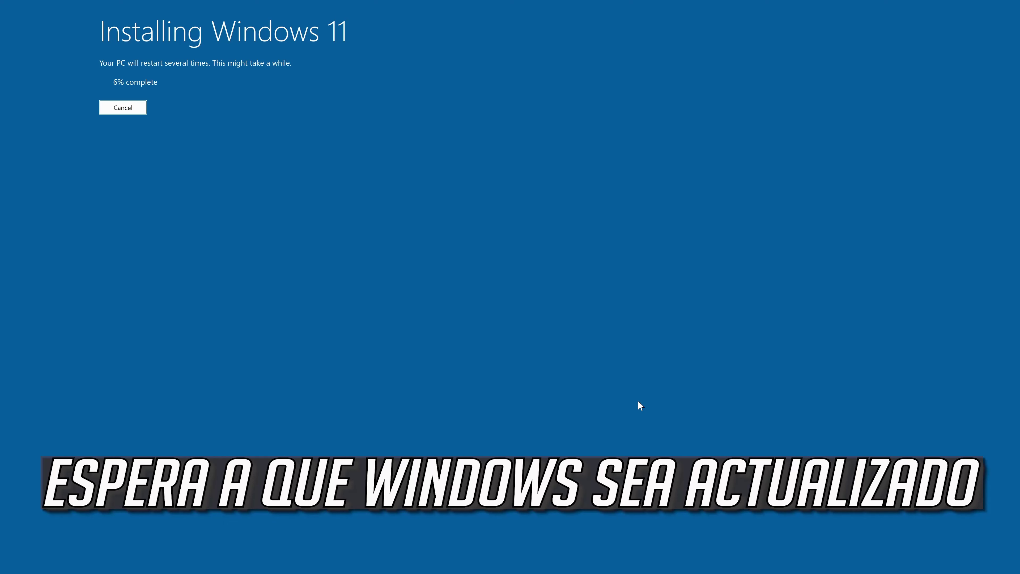